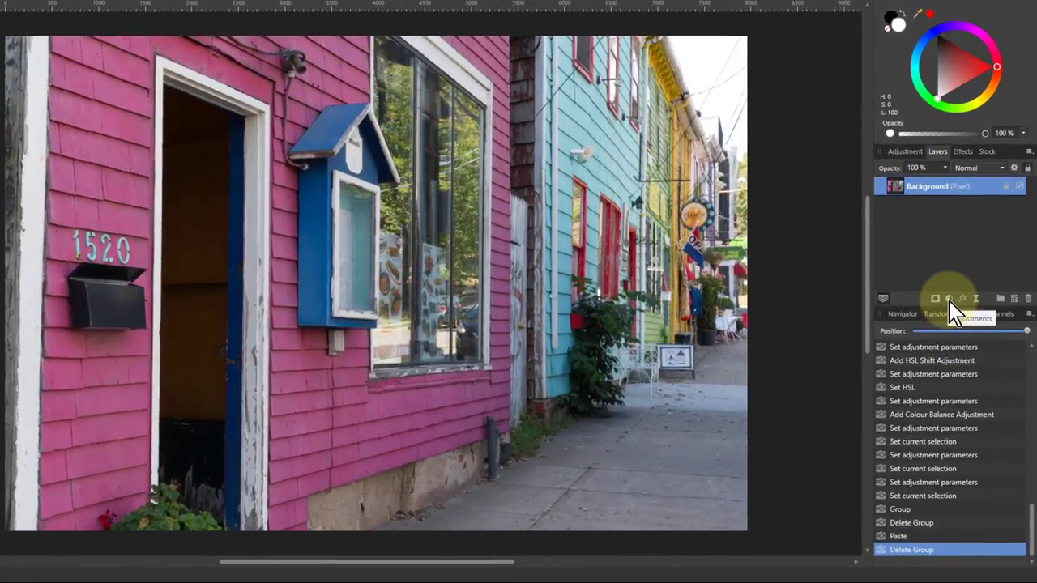
Step: Add a Curves adjustment above Background and lift its black point to Y 0.087
left_click(948, 299)
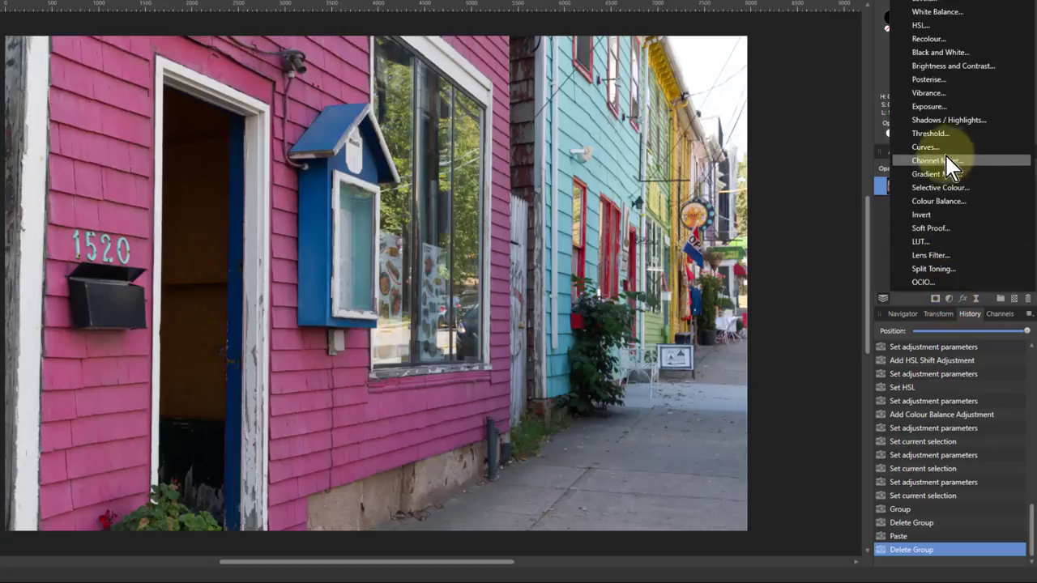
left_click(938, 148)
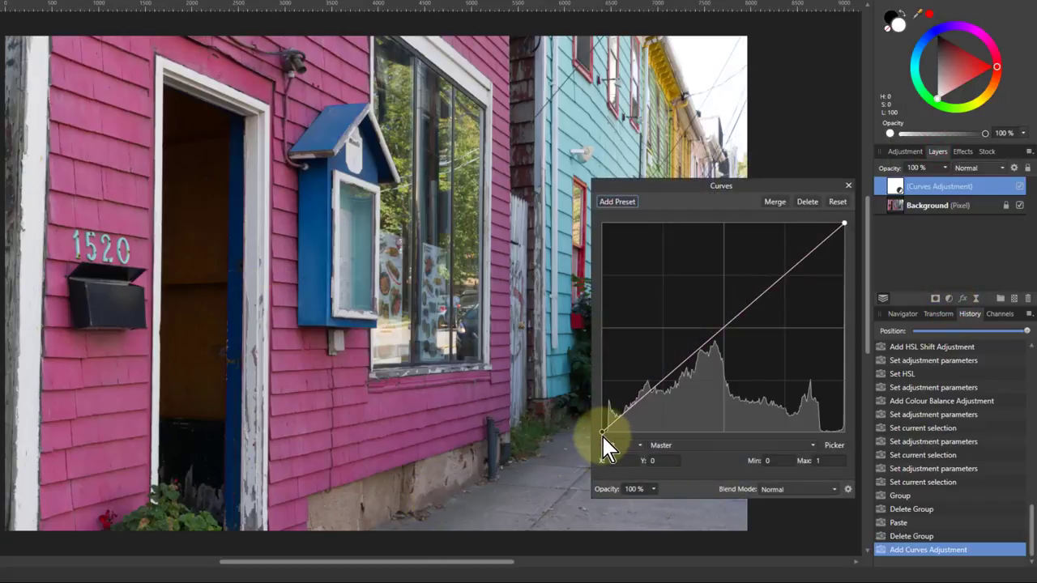
left_click_drag(604, 435, 601, 414)
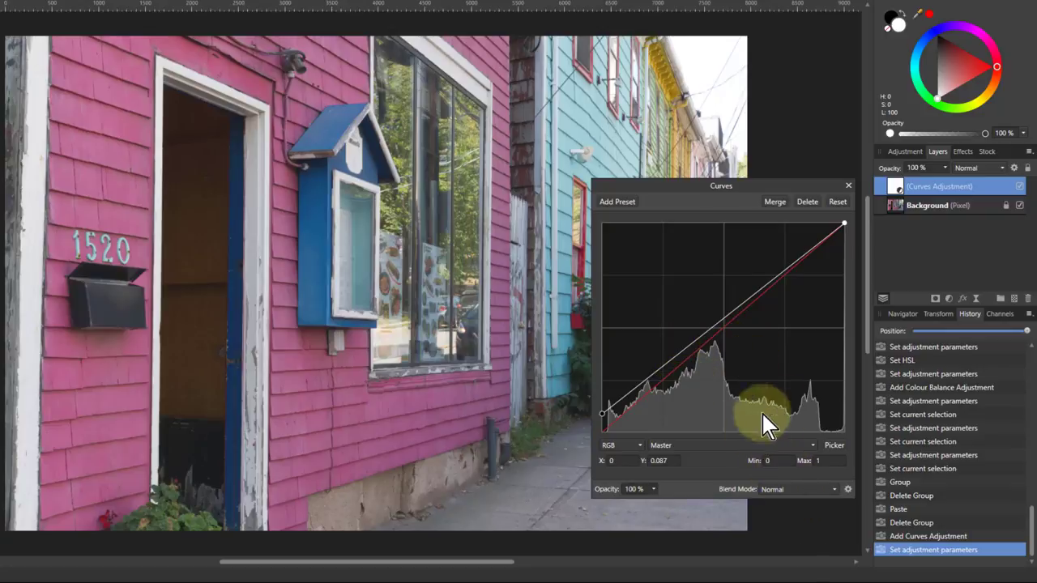
Step: Change the Curves adjustment's blend mode to Luminosity
left_click(791, 489)
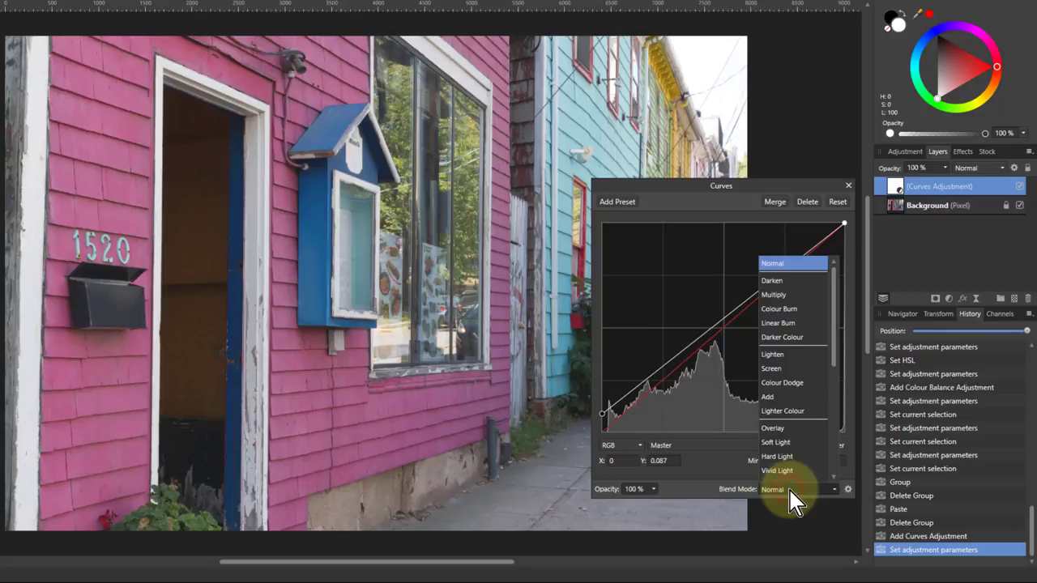
scroll(792, 463, "down", 10)
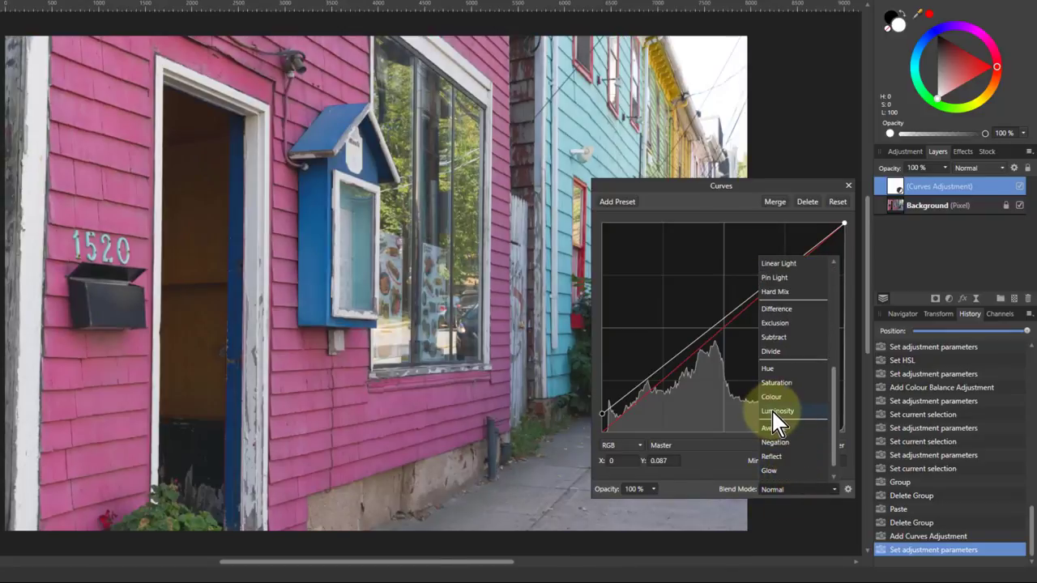
left_click(774, 411)
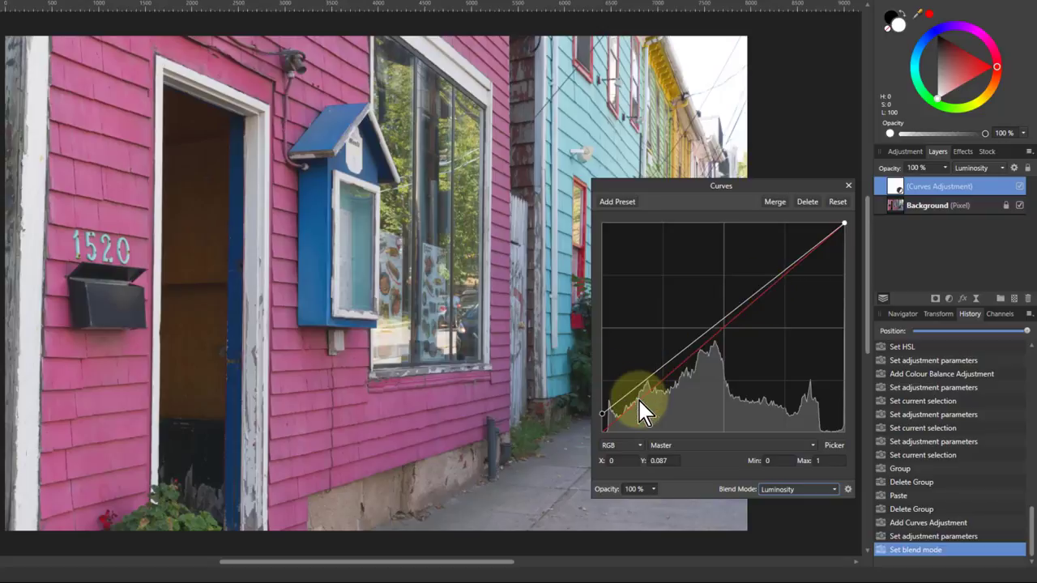
Step: Pull a low curve point down and raise a high point to 0.867/0.971 for an S-curve
mouse_move(626, 397)
left_mouse_down()
mouse_move(631, 411)
mouse_move(637, 401)
mouse_move(607, 413)
mouse_move(630, 409)
left_mouse_up()
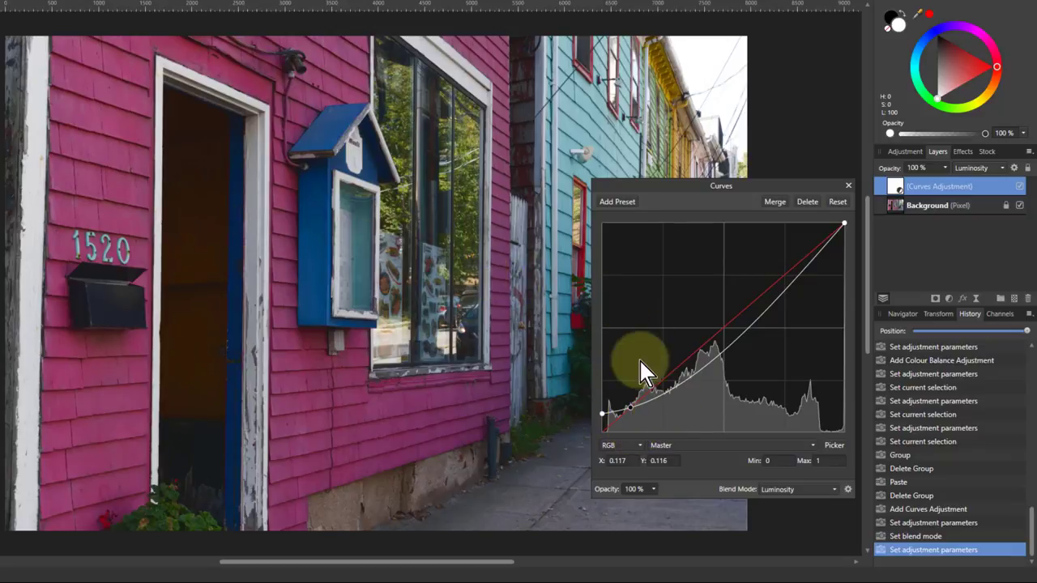
left_click_drag(751, 325, 812, 229)
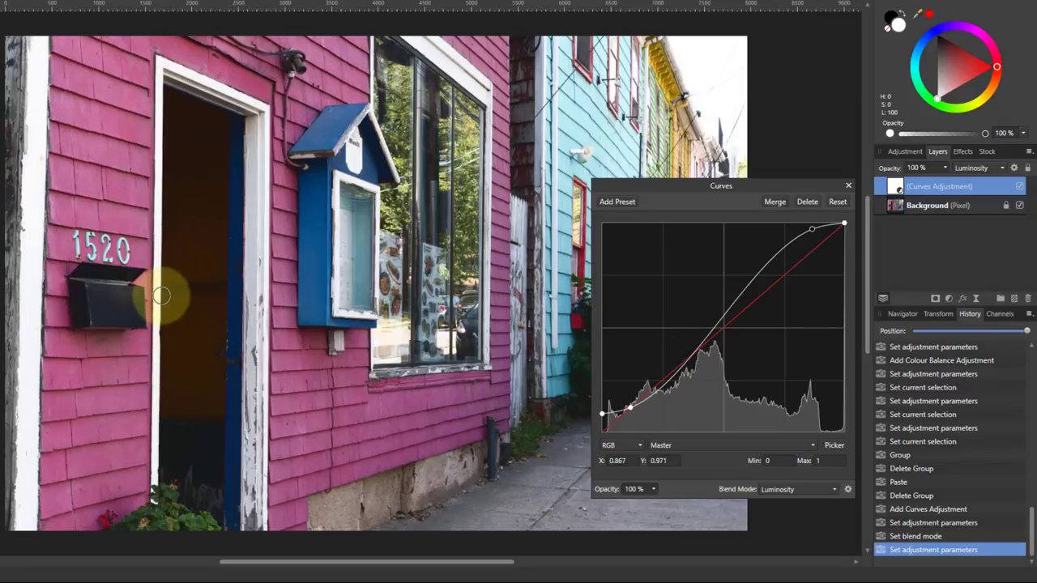
left_click(895, 188, "ctrl")
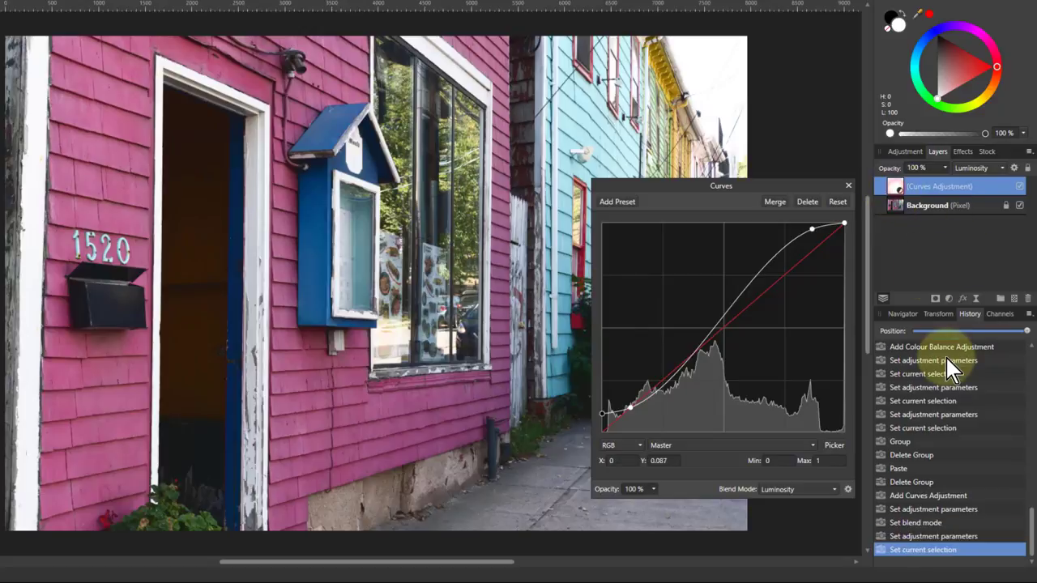
Step: Add an HSL adjustment with Saturation Shift at 39% and move its dialog aside
left_click(949, 297)
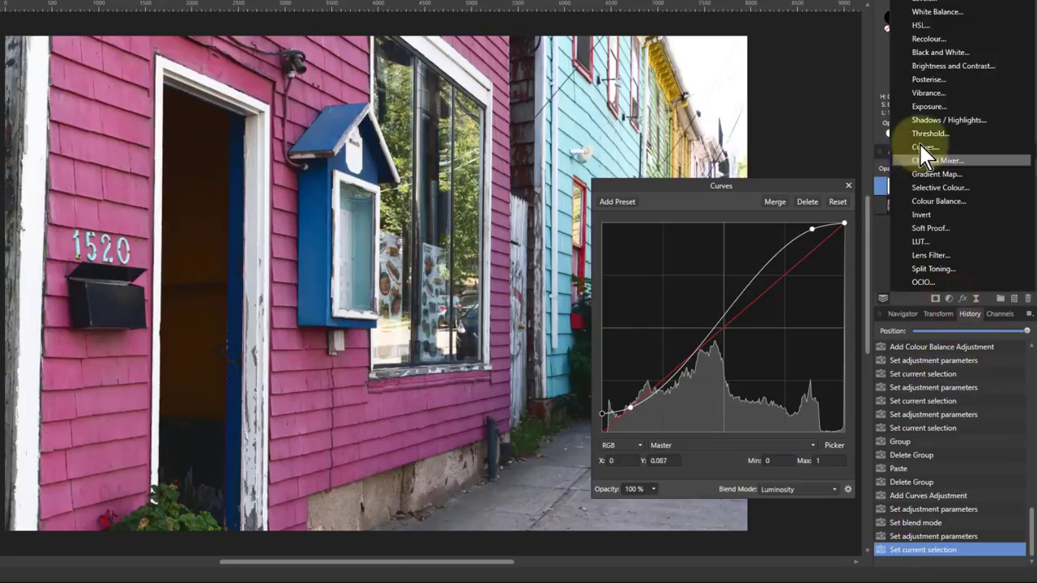
left_click(920, 26)
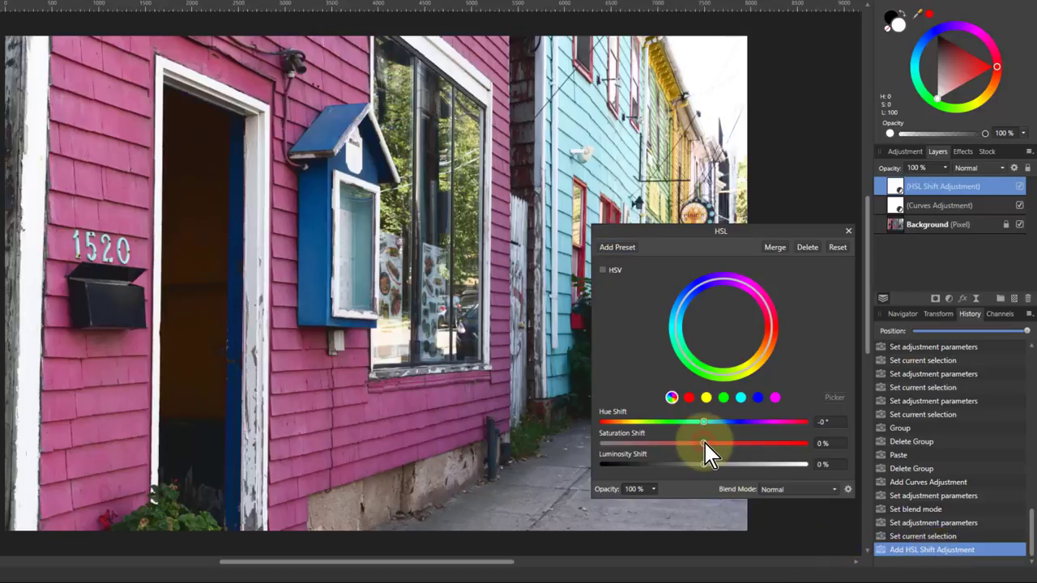
left_click_drag(703, 445, 744, 444)
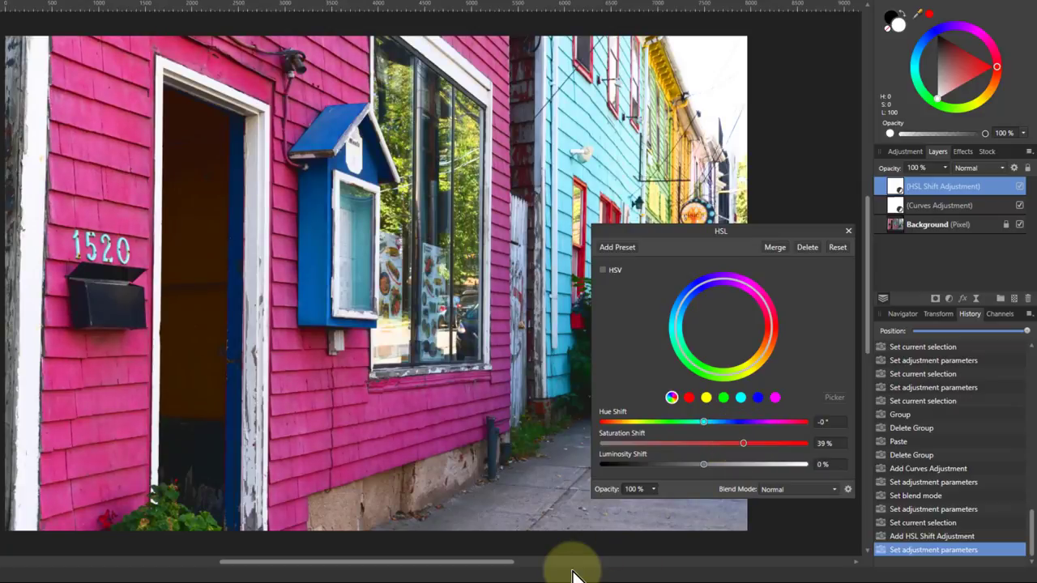
left_click_drag(671, 234, 782, 270)
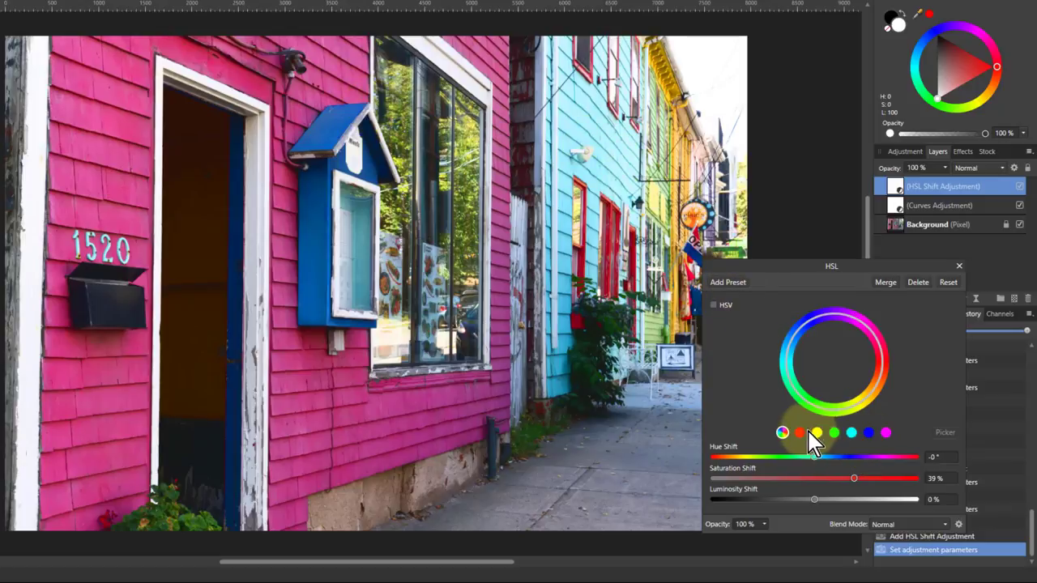
Step: Target cyan hues picked from the turquoise wall, with Saturation Shift 45% and Luminosity Shift -28%
left_click(851, 434)
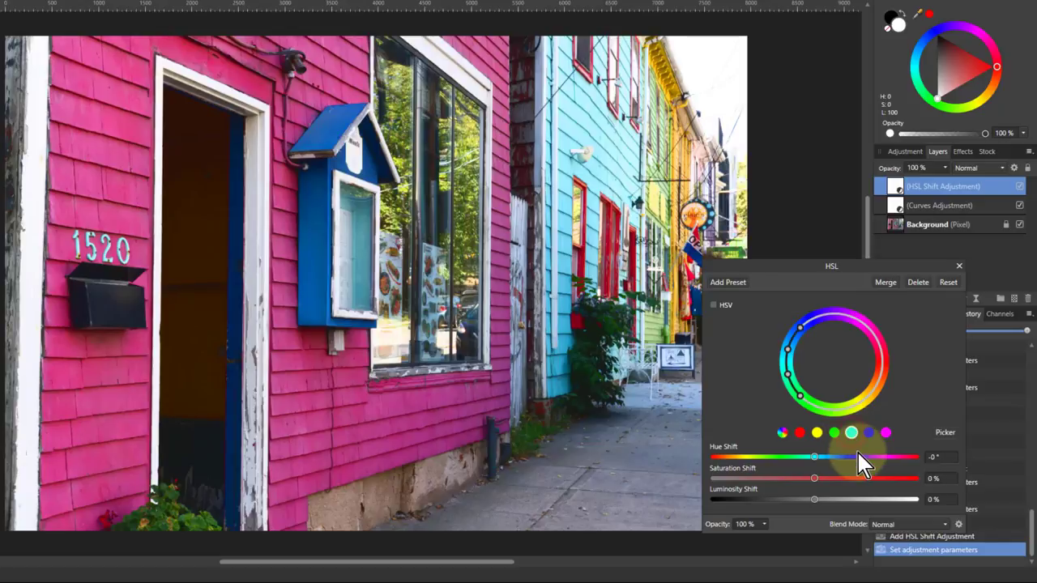
left_click(946, 435)
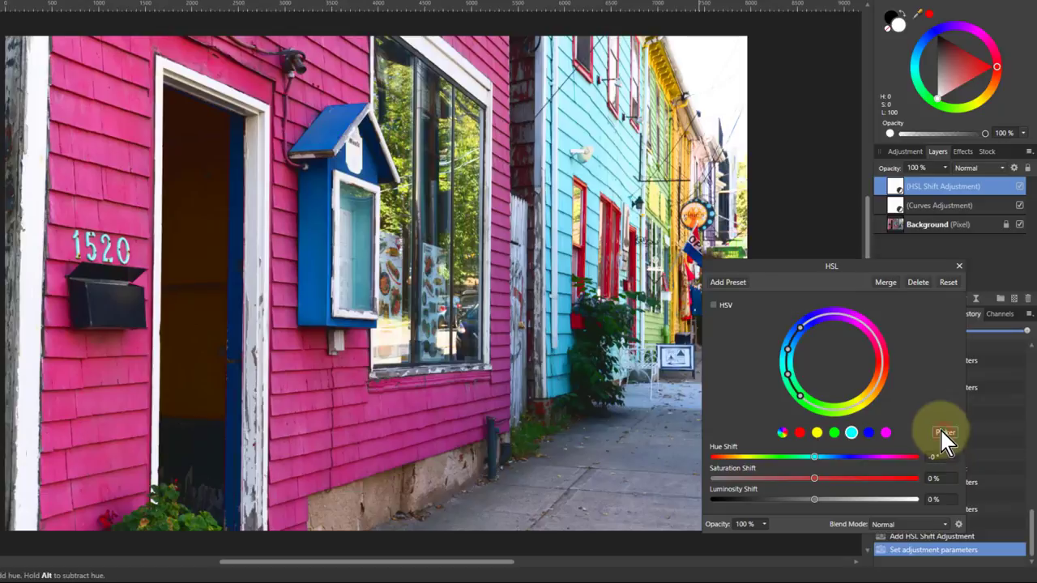
left_click(564, 123)
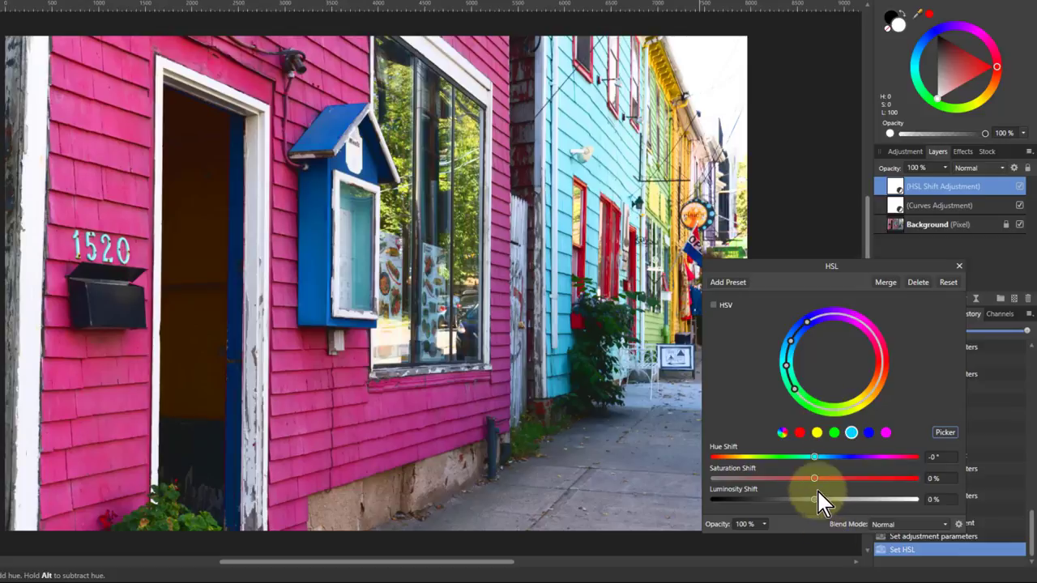
left_click_drag(820, 486, 826, 489)
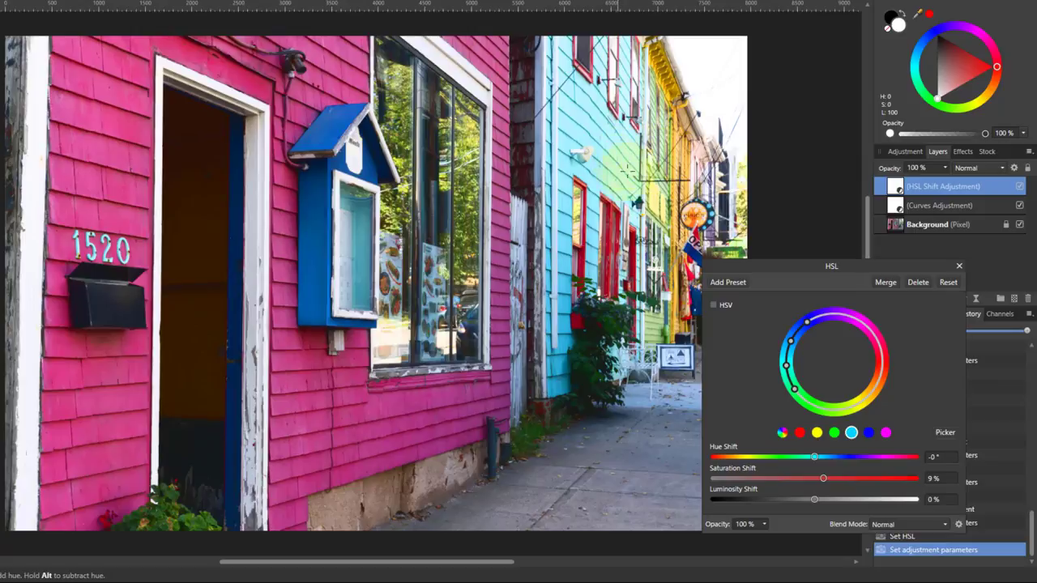
left_click_drag(823, 478, 859, 476)
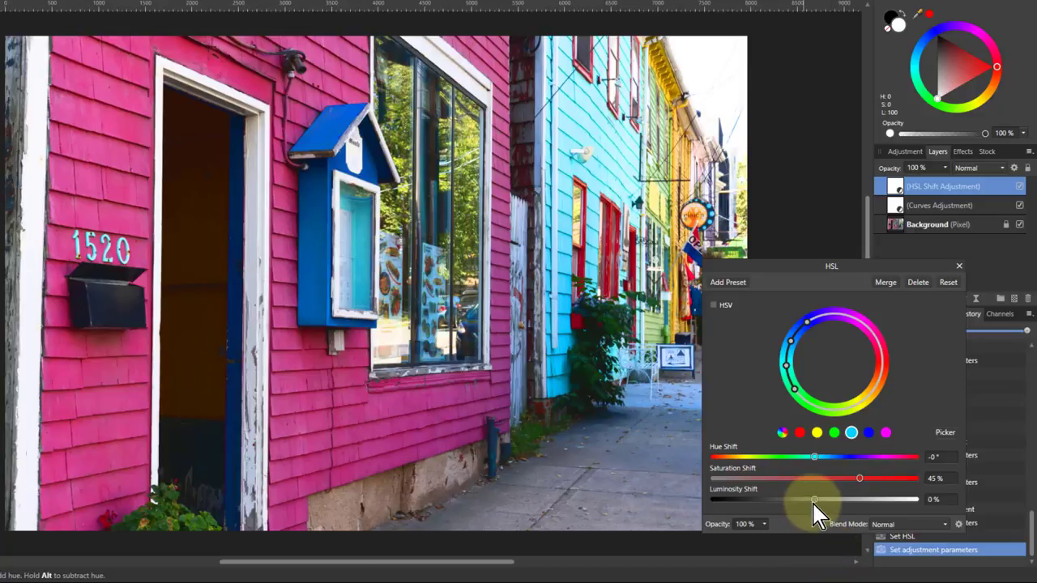
left_click_drag(813, 498, 787, 500)
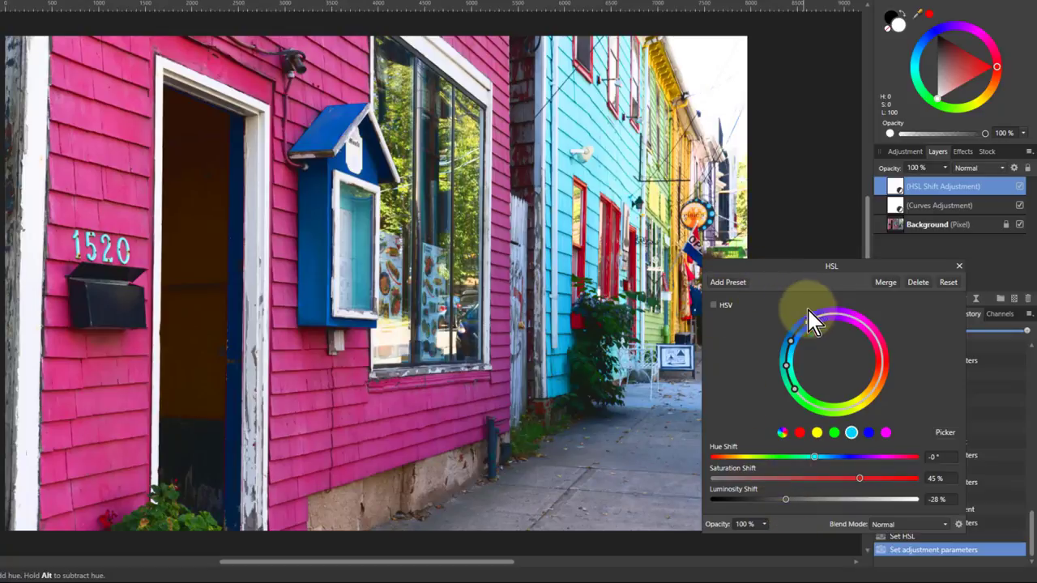
Step: Close the HSL settings and add a Colour Balance adjustment set to the Highlights tonal range
left_click(958, 266)
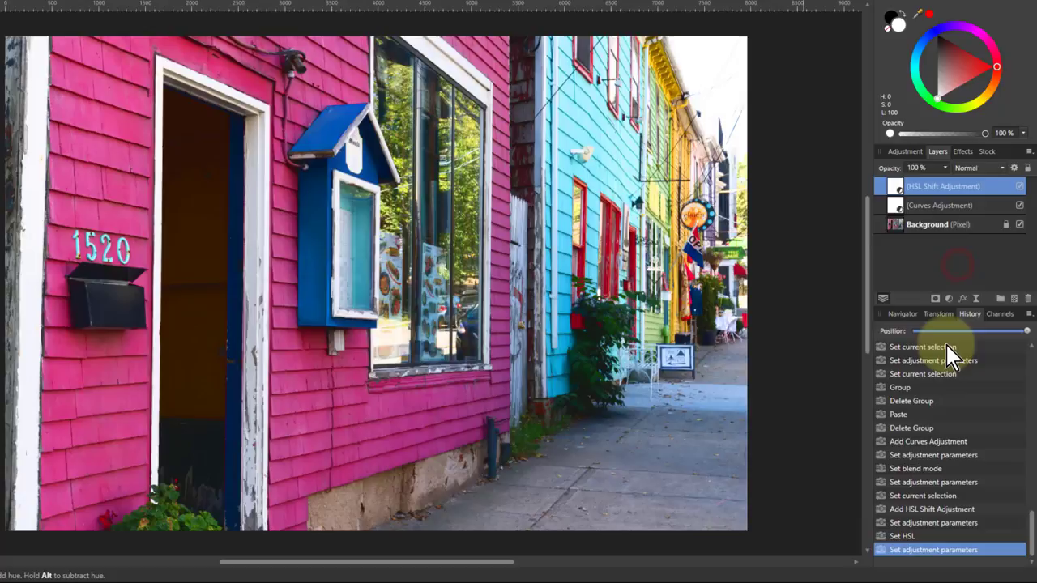
left_click(949, 298)
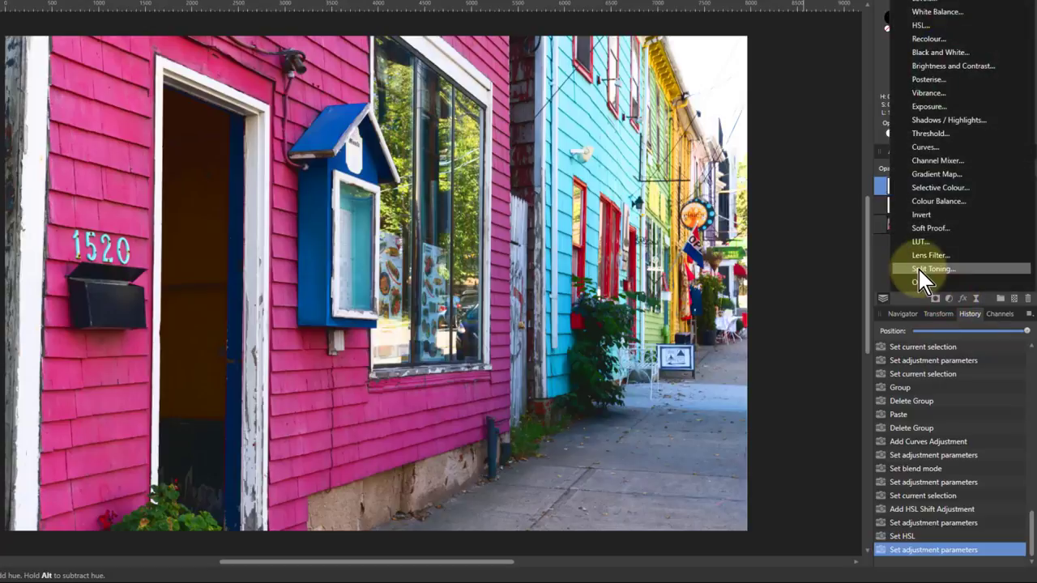
left_click(940, 205)
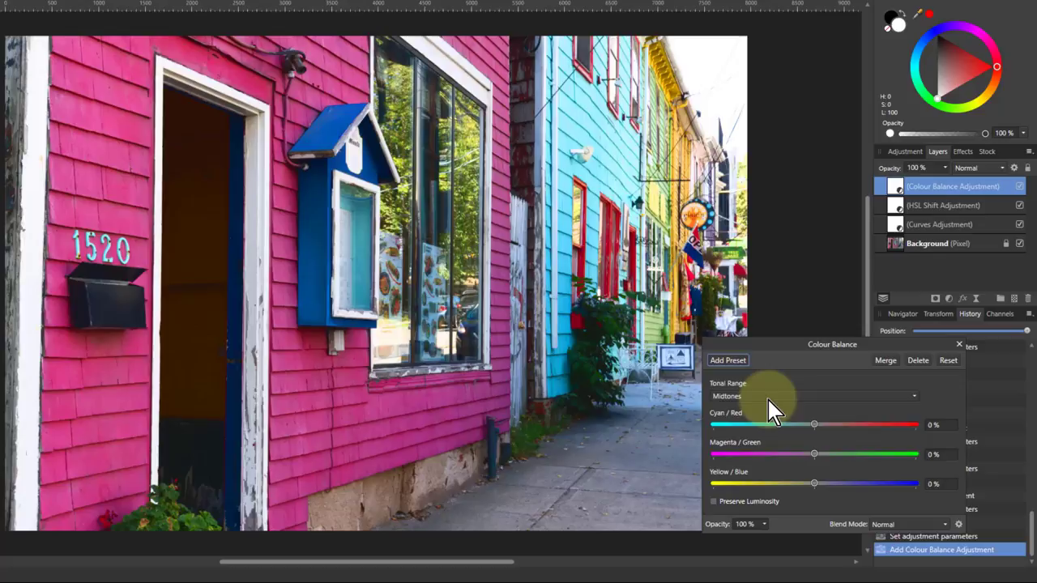
left_click(768, 398)
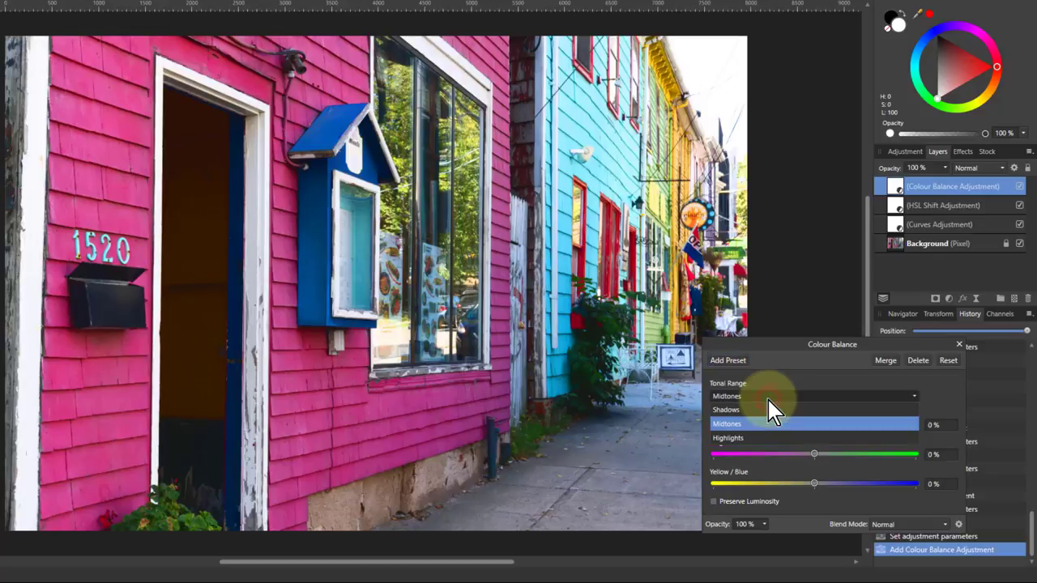
left_click(734, 439)
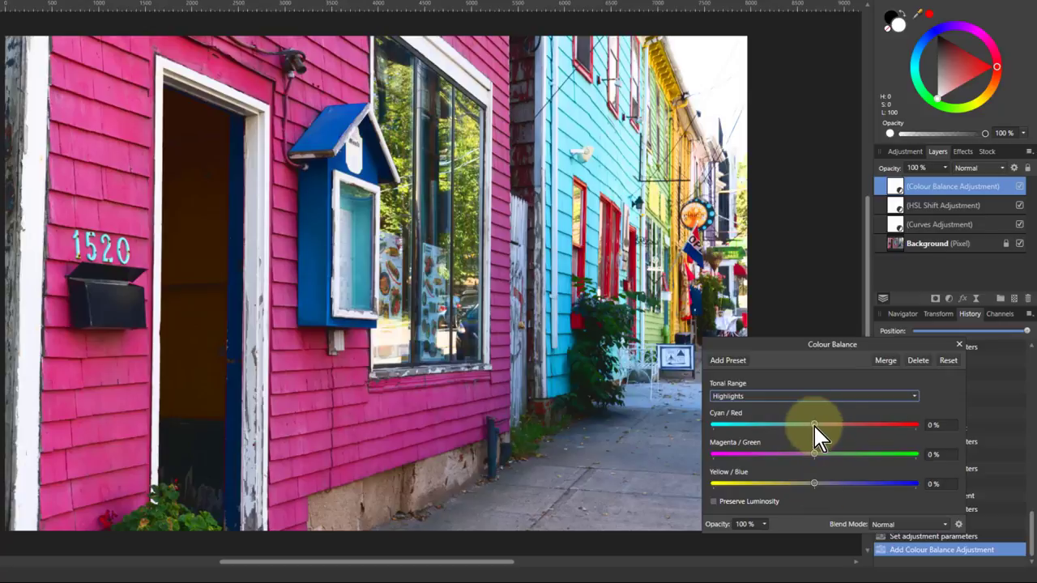
Step: Set highlights to Cyan/Red 37% and Yellow/Blue -31%, toggling the layer to compare
left_click_drag(815, 427, 851, 426)
left_click_drag(816, 483, 783, 483)
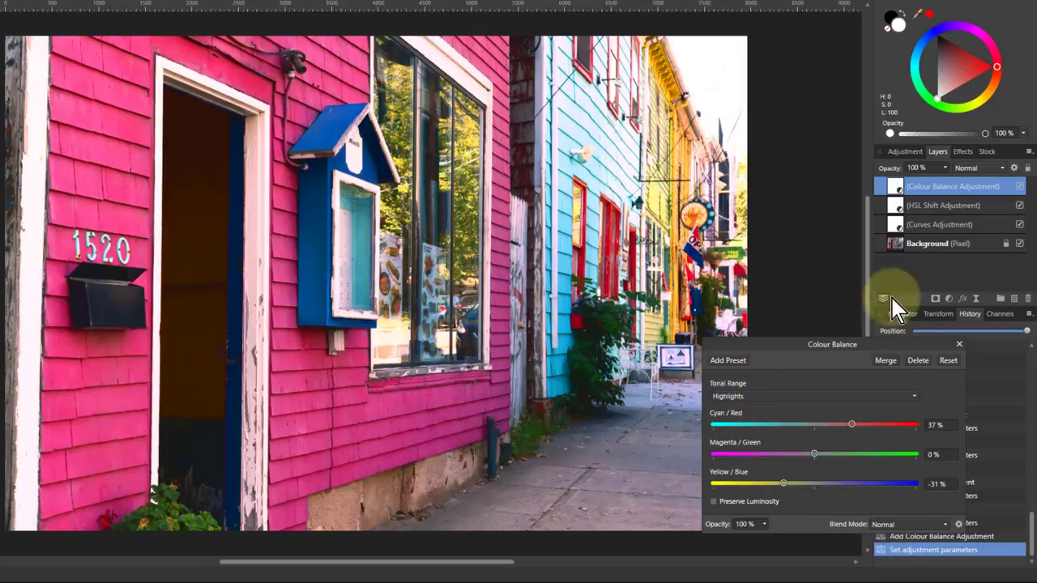
left_click(1020, 185)
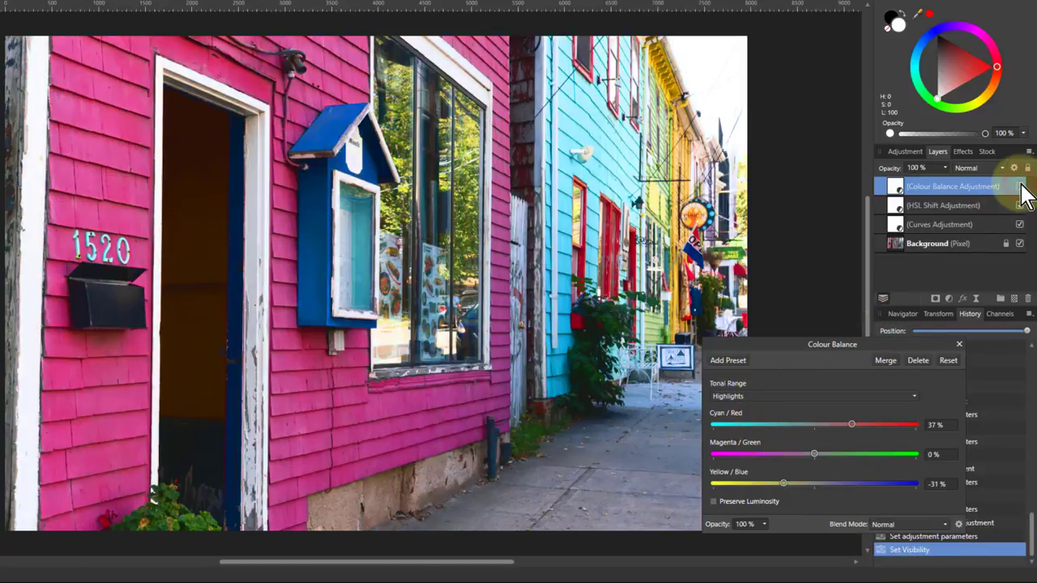
left_click(1020, 185)
left_click(1020, 184)
left_click(1021, 185)
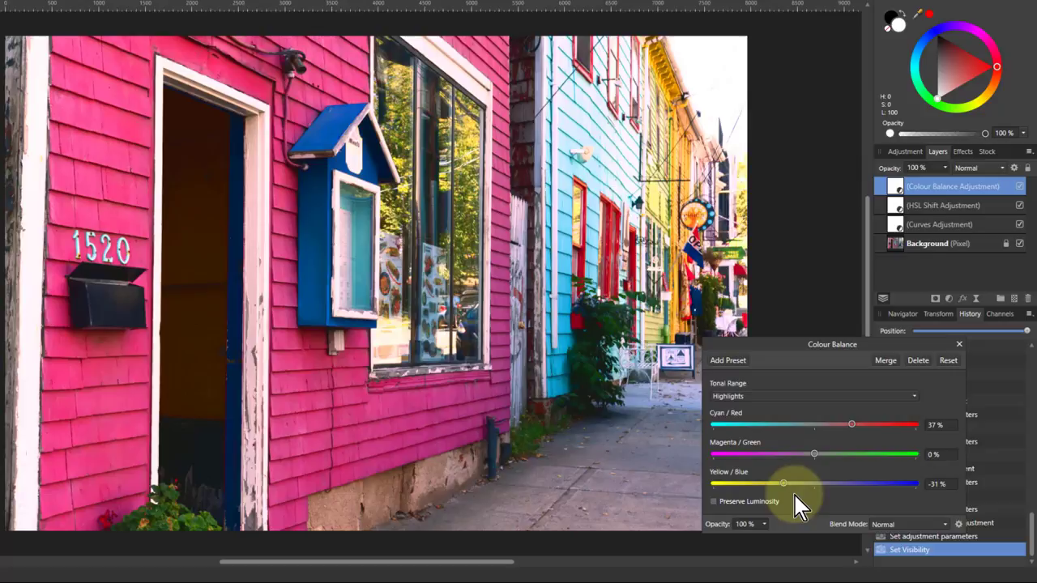
Step: Switch Tonal Range to Shadows and set Cyan/Red to -31% and Yellow/Blue to 27%
left_click(794, 396)
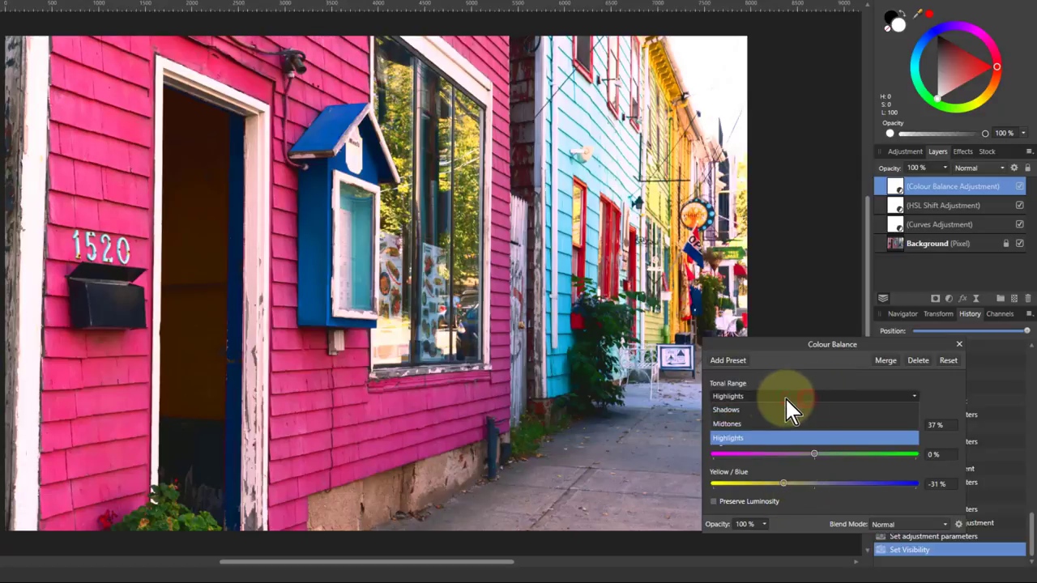
left_click(770, 410)
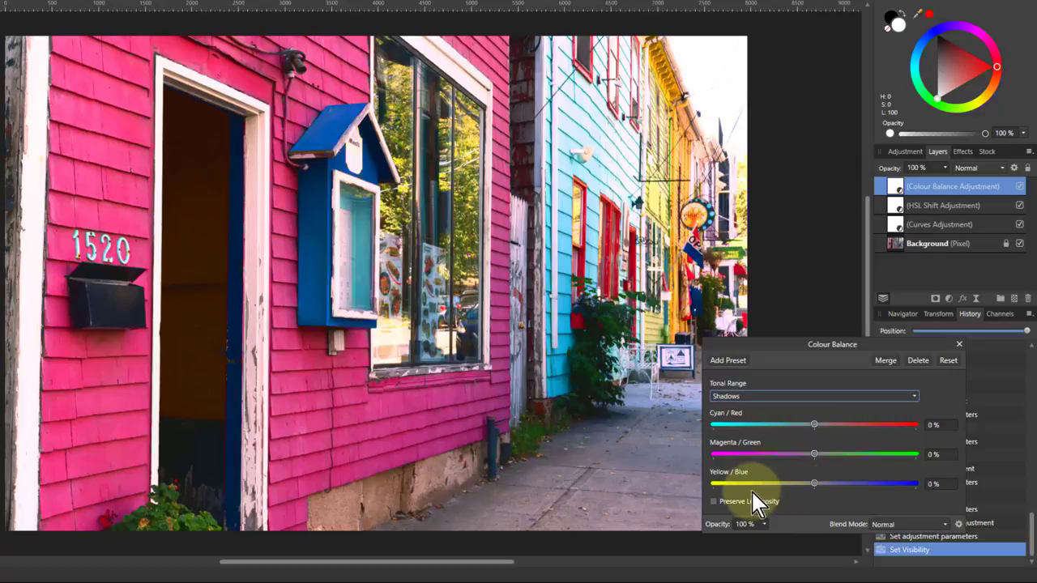
left_click(783, 425)
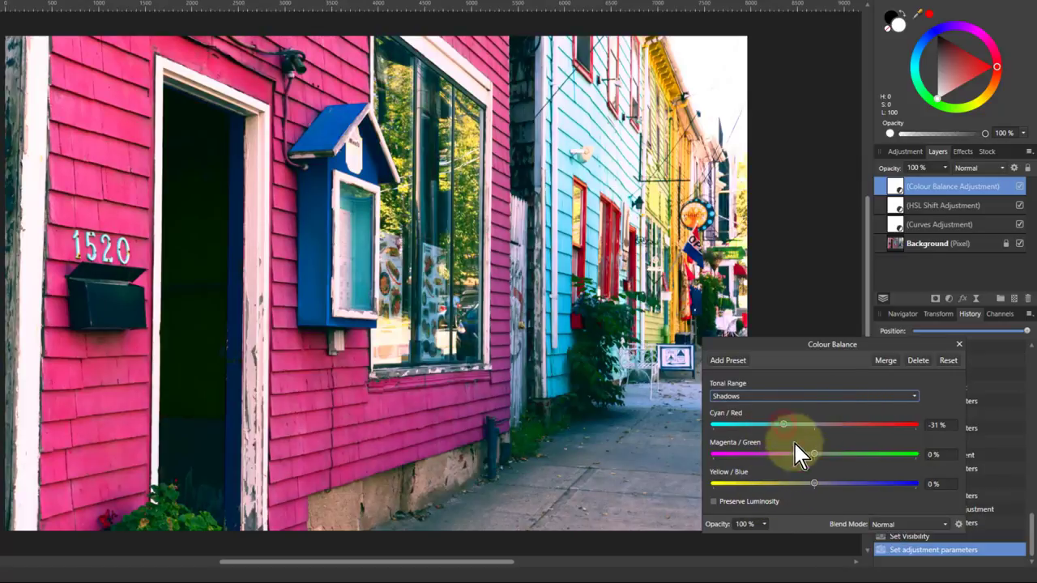
left_click(848, 484)
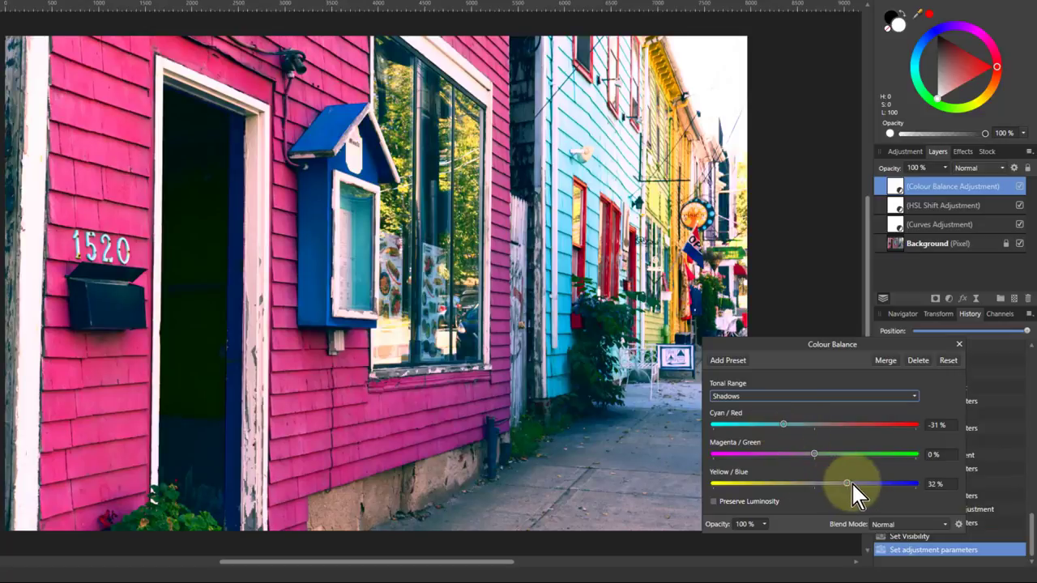
left_click_drag(852, 483, 849, 487)
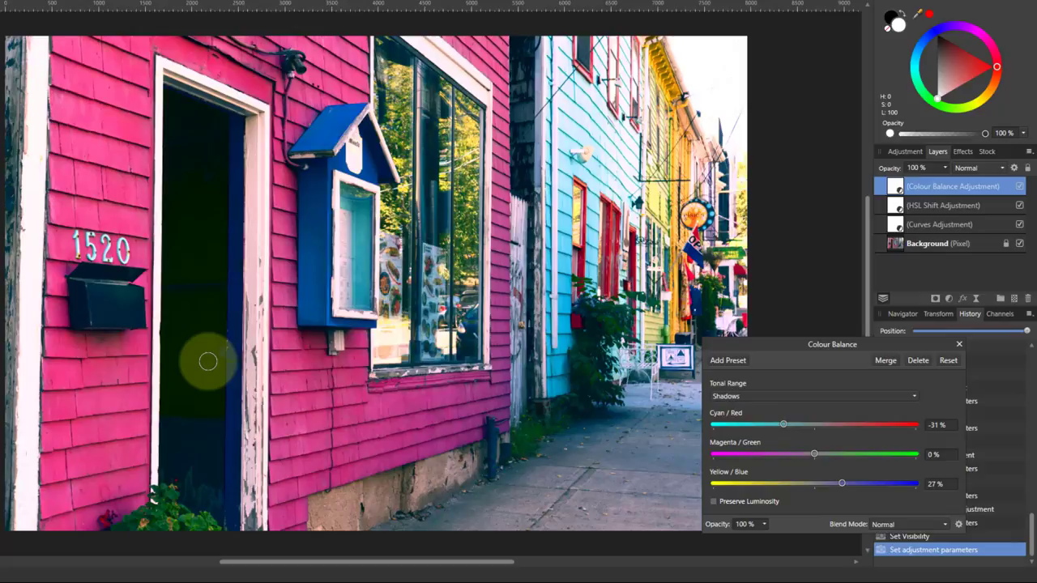
Step: Close Colour Balance, select the three adjustment layers, and group them as 'Brighten and colour'
left_click(960, 346)
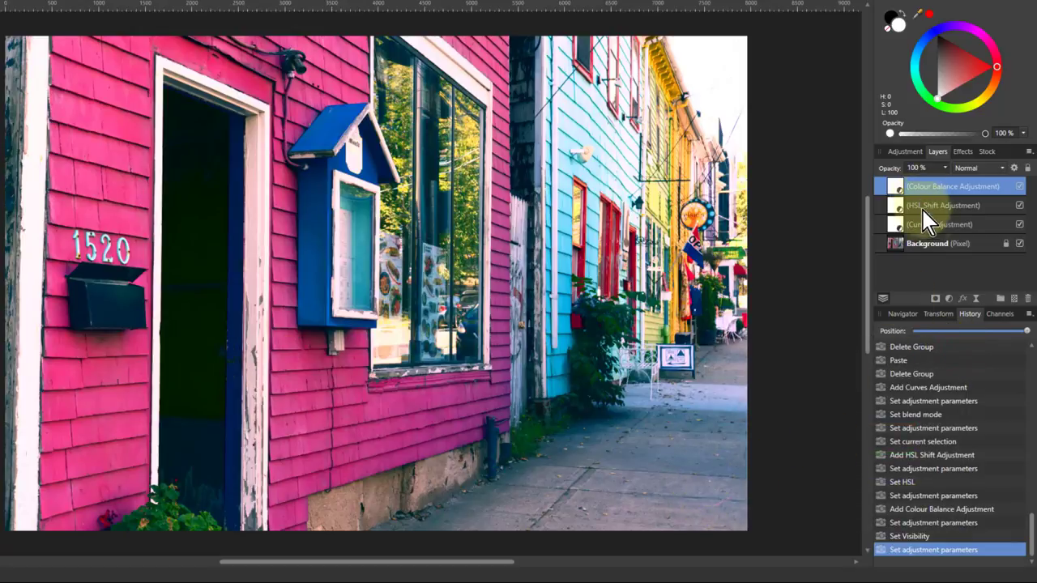
left_click(937, 228, "shift")
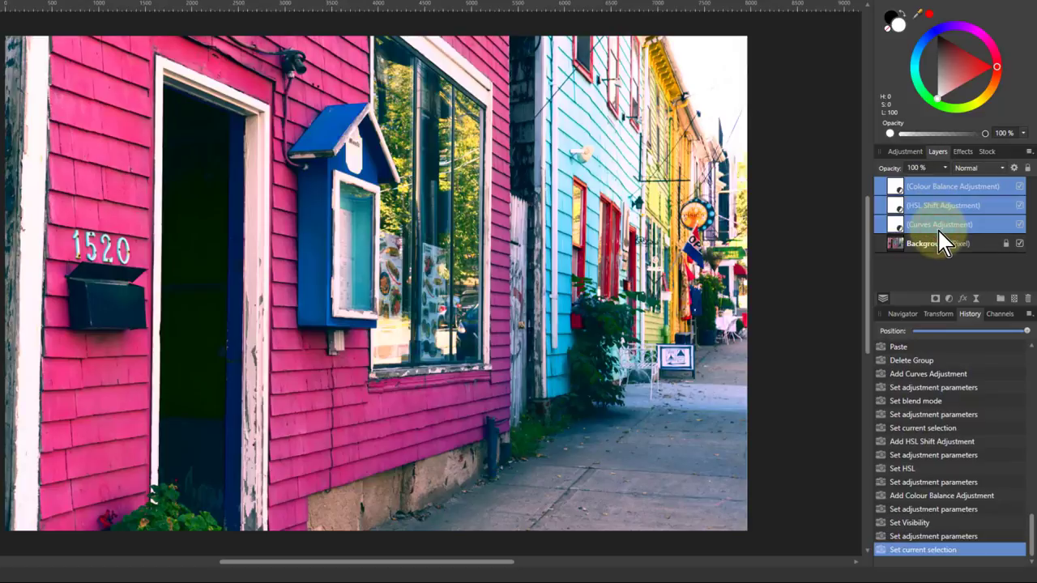
key("ctrl+g")
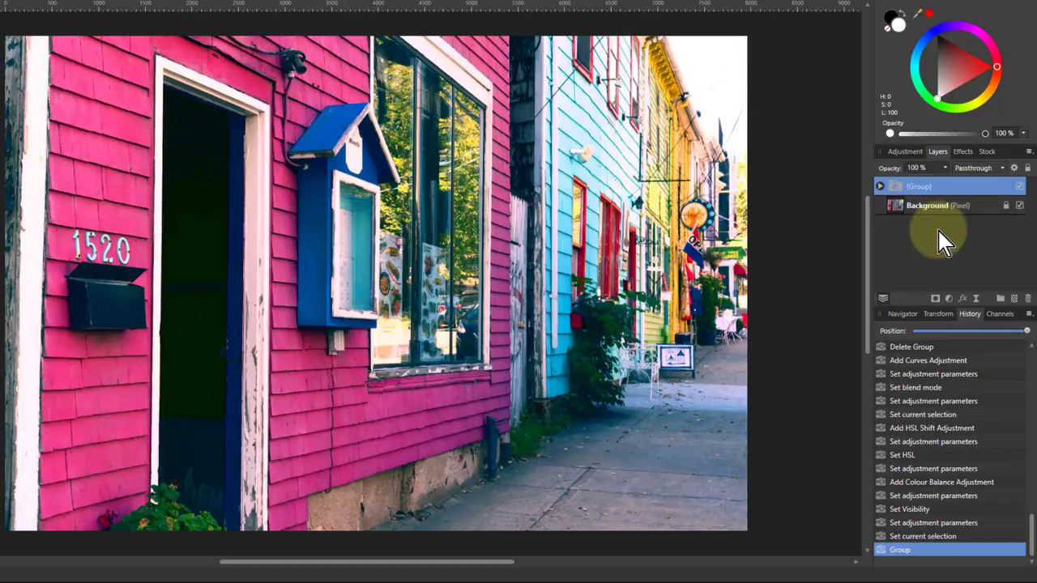
double_click(932, 188)
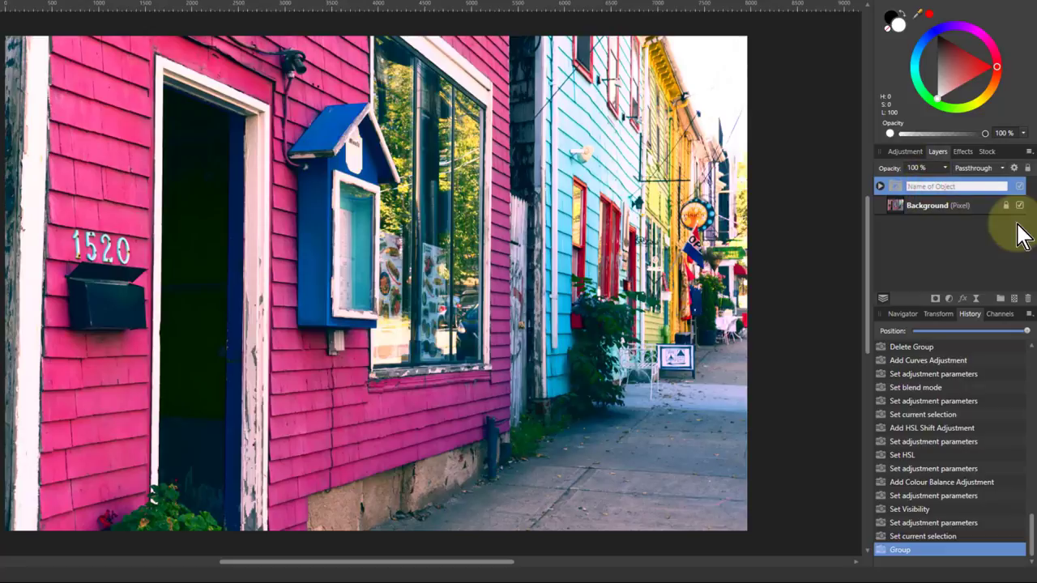
type("Brighten and colour")
key("Return")
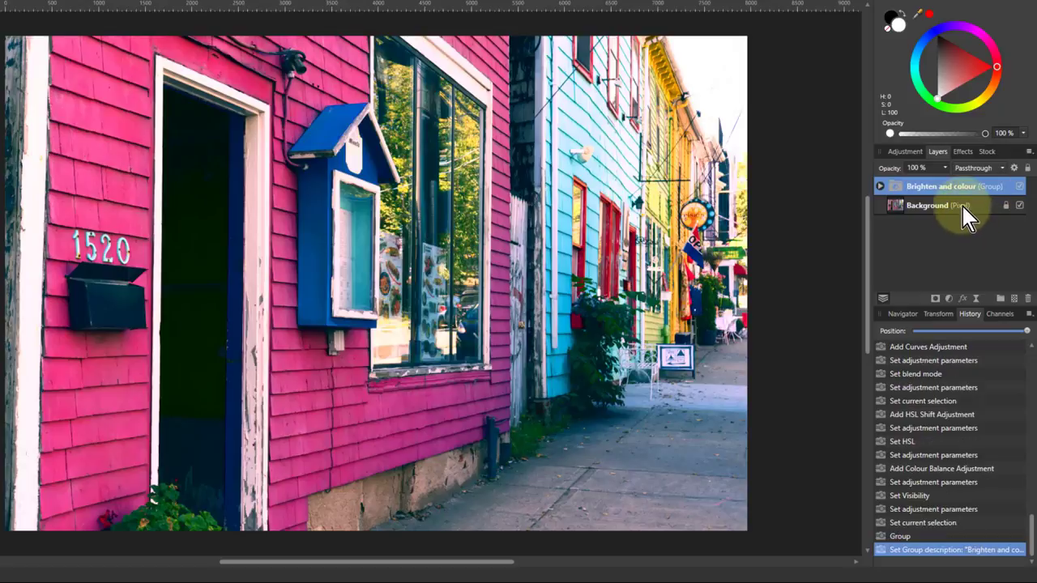
Step: Hide and show the group and its Colour Balance layer to compare before and after
left_click(1019, 187)
left_click(1019, 186)
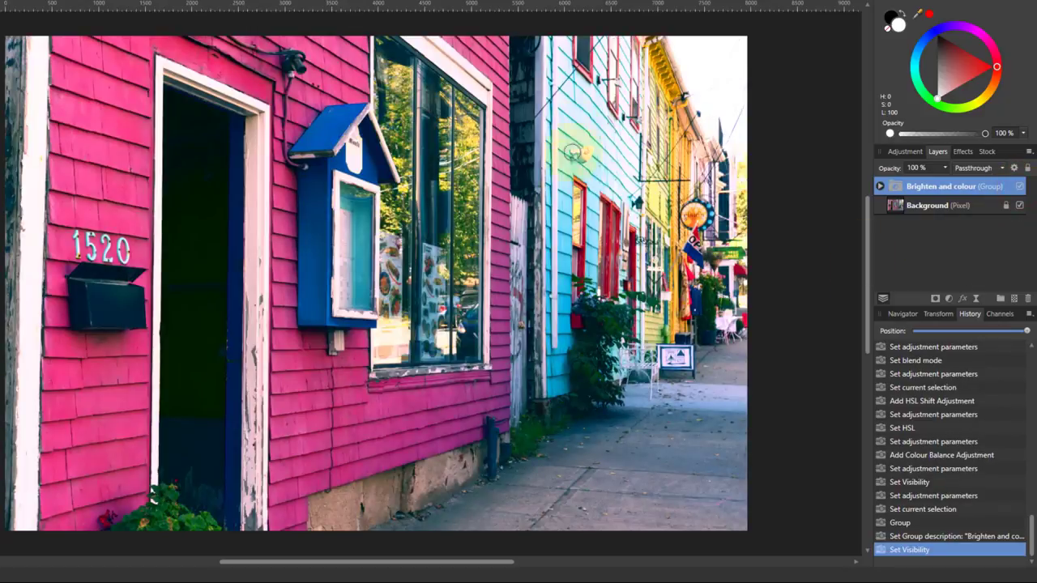
left_click(880, 188)
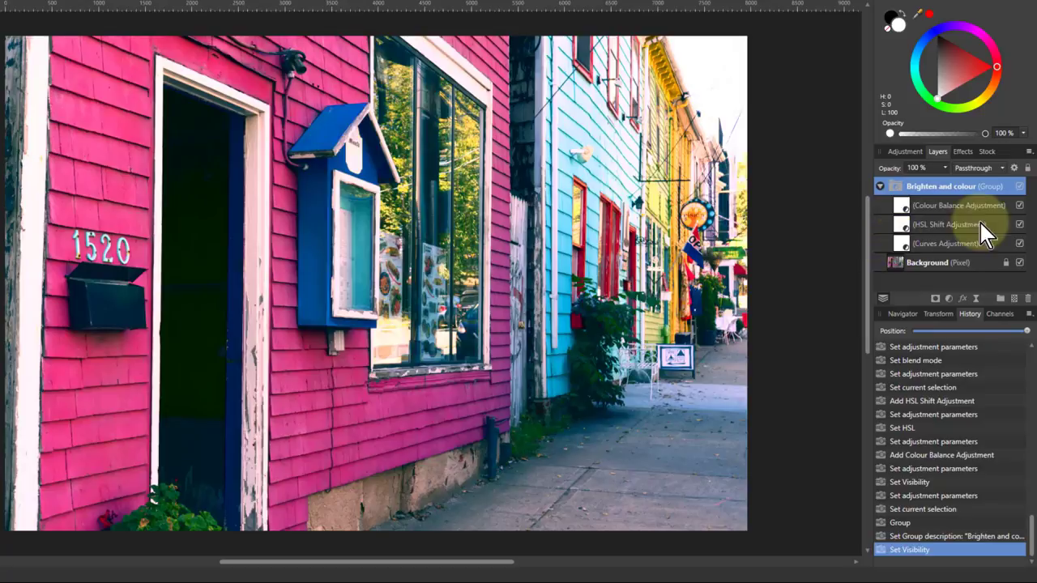
left_click(1019, 206)
left_click(1019, 206)
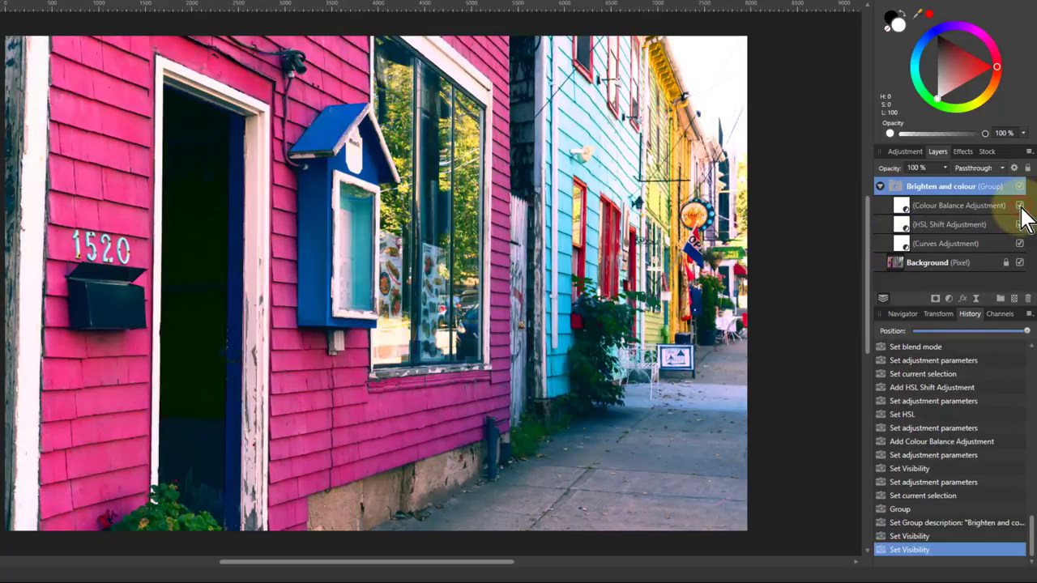
left_click(1003, 206)
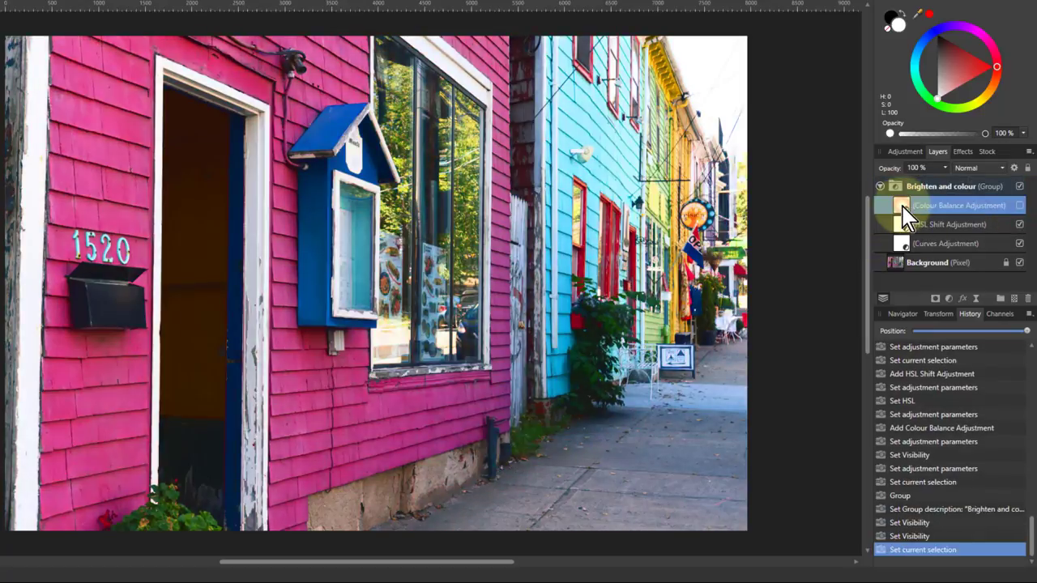
left_click(1020, 205)
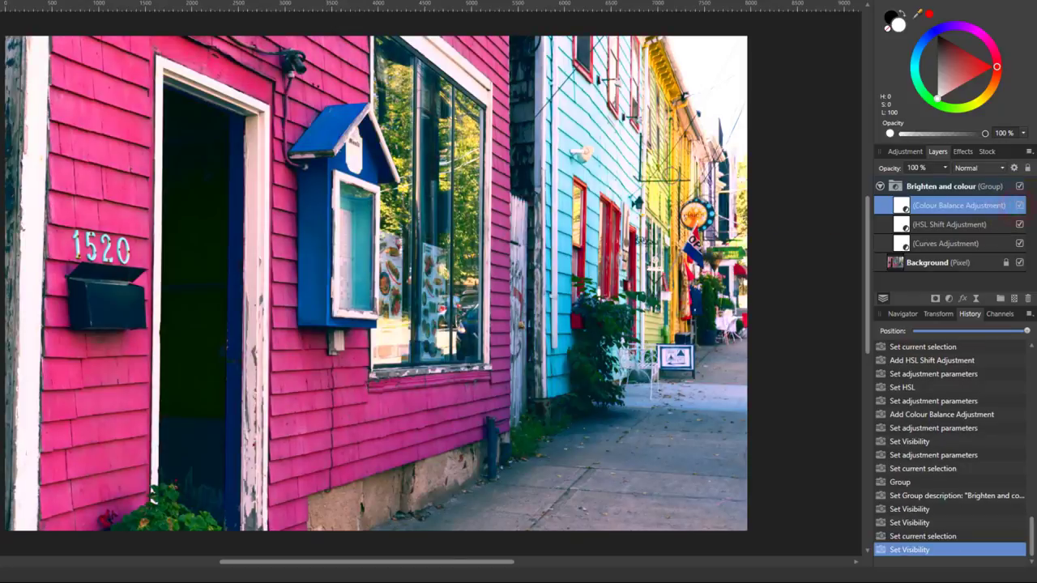
Step: Reduce the Colour Balance highlights to Cyan/Red 14% and Yellow/Blue -22%
double_click(900, 206)
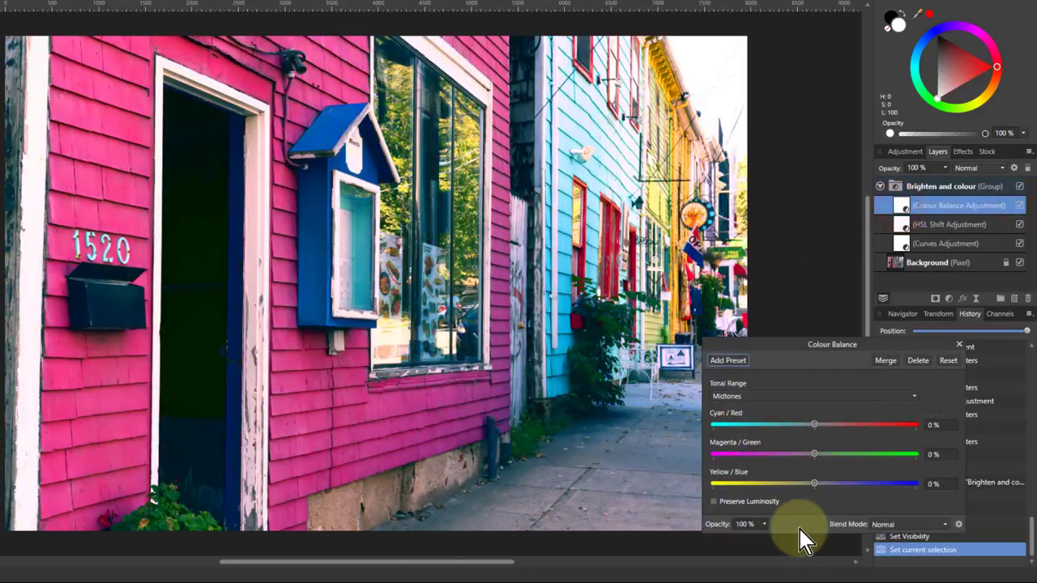
left_click(757, 396)
left_click(745, 438)
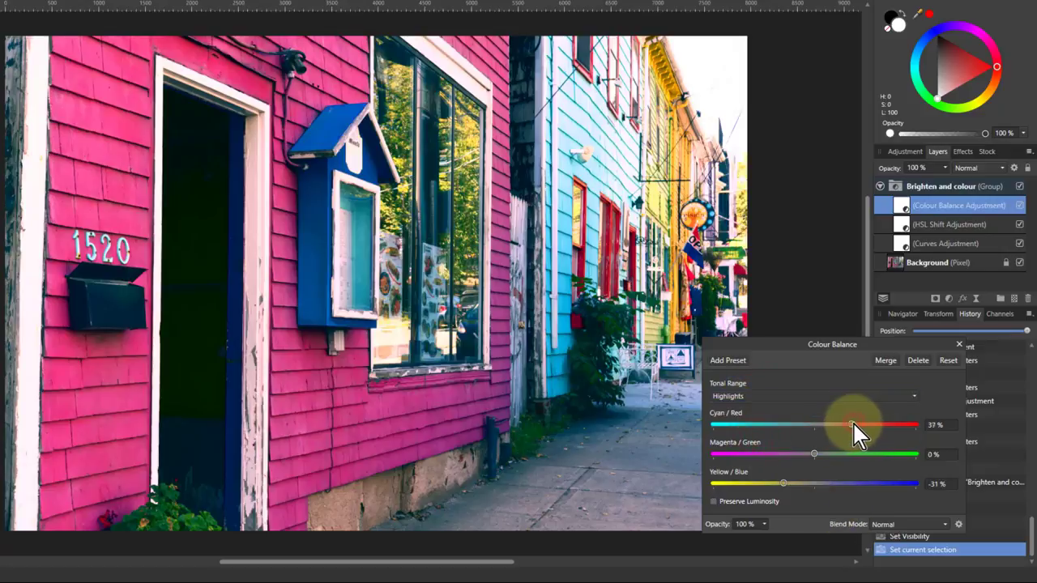
left_click_drag(851, 423, 829, 424)
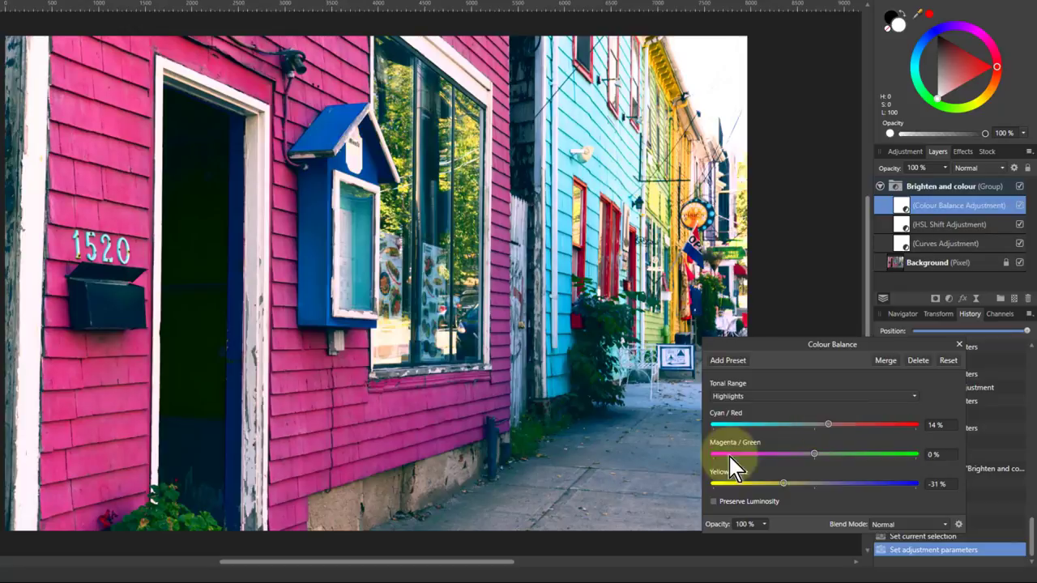
left_click_drag(783, 484, 791, 483)
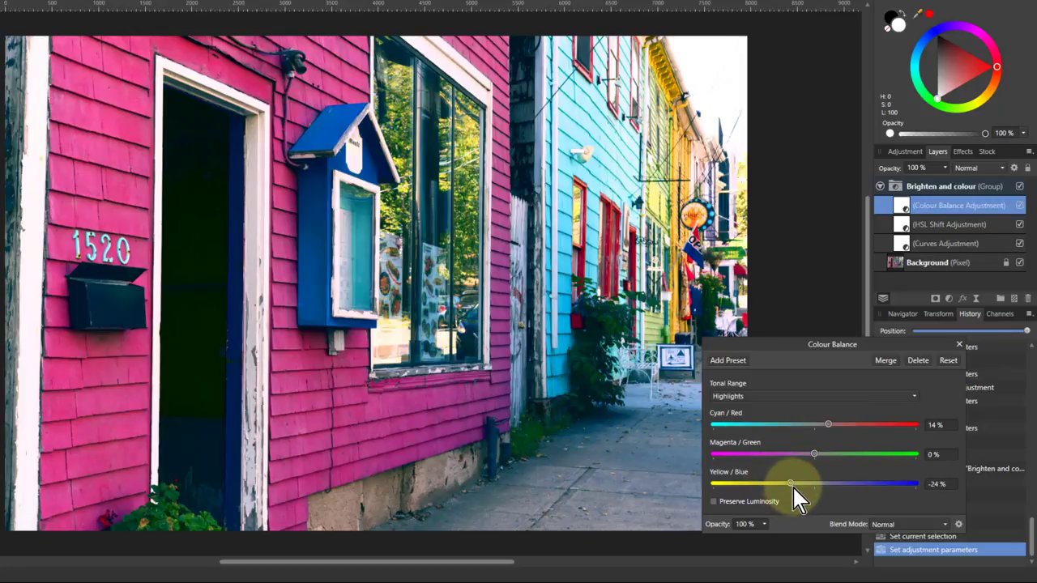
left_click(959, 344)
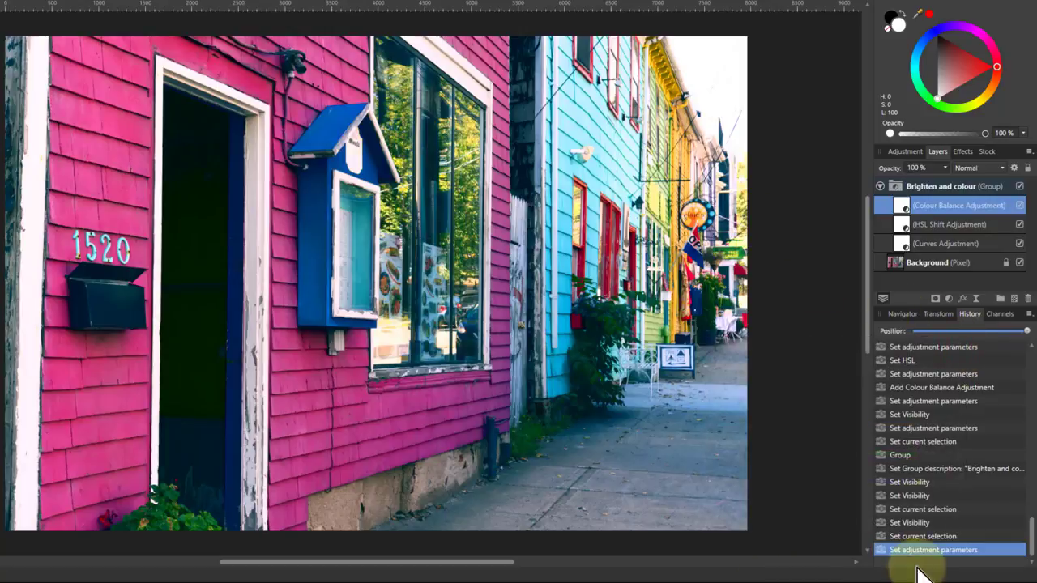
left_click(898, 185)
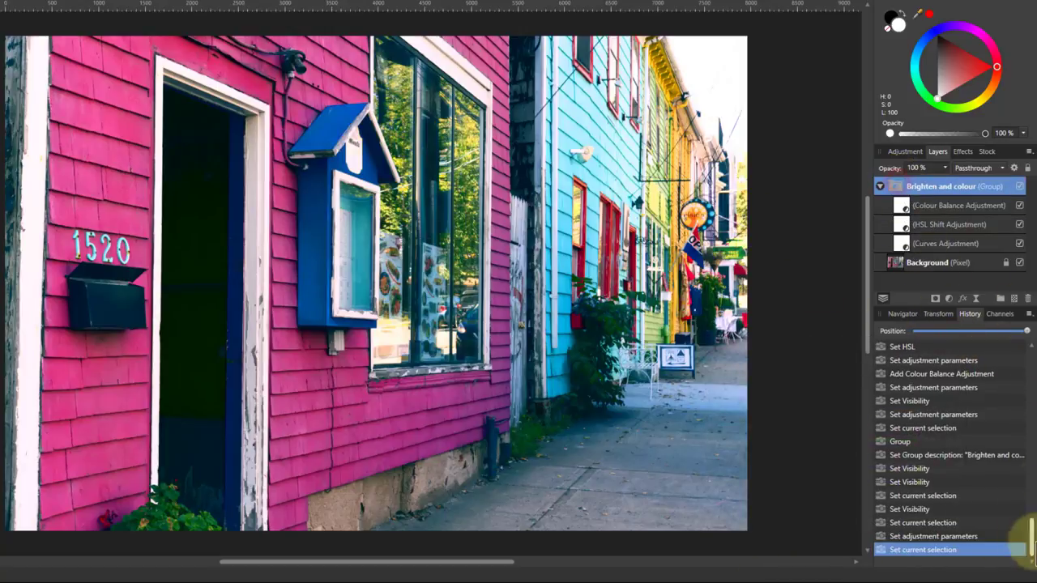
Step: Collapse the group and paste Brighten and colour onto the before2.jpg harbour boat photo
left_click(881, 186)
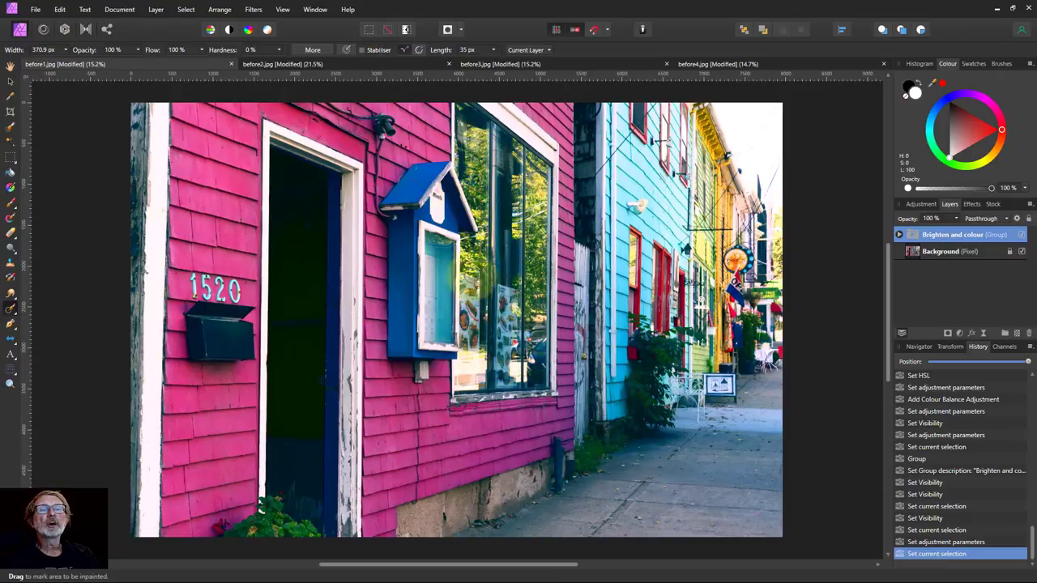
left_click(348, 64)
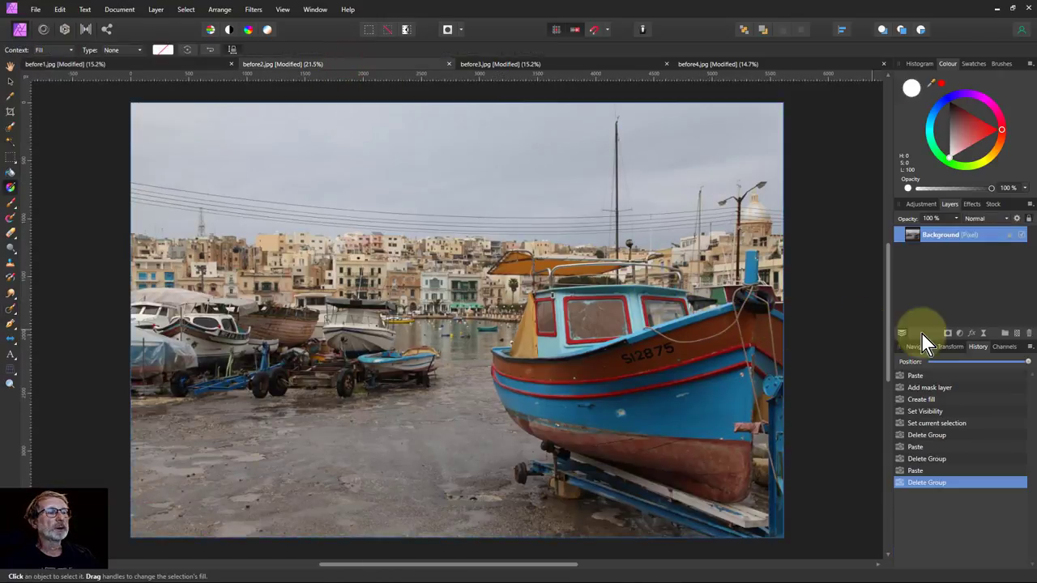
key("ctrl+v")
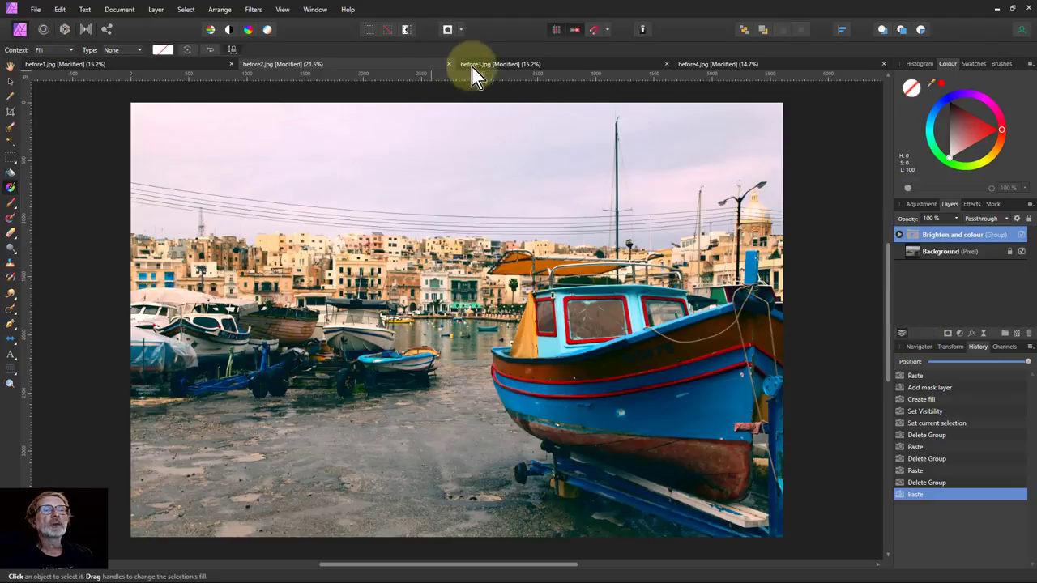
Step: Paste the group into the before3.jpg sky photo at 64% opacity, then bring up before4.jpg
left_click(534, 67)
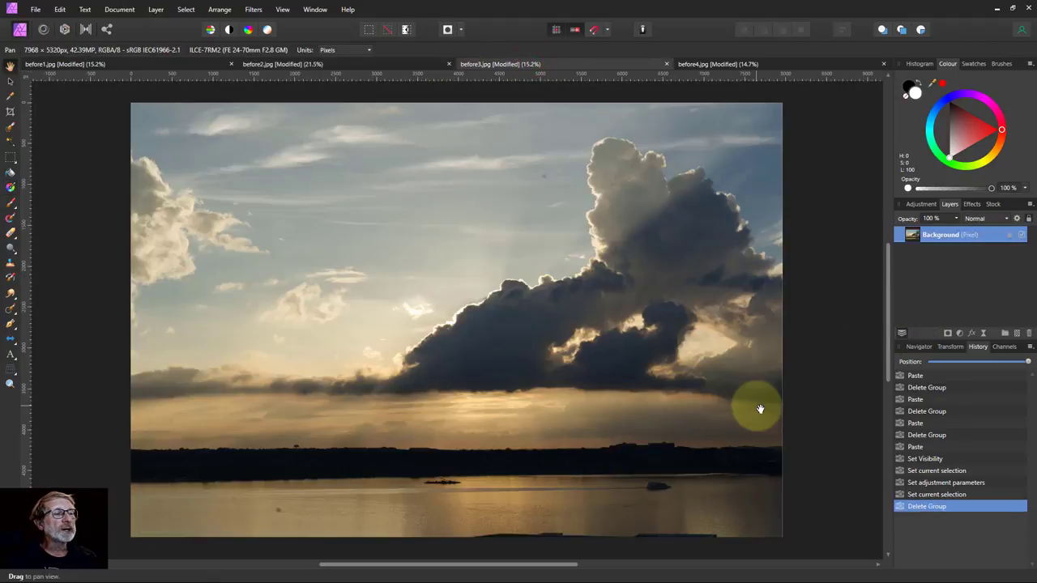
key("ctrl+v")
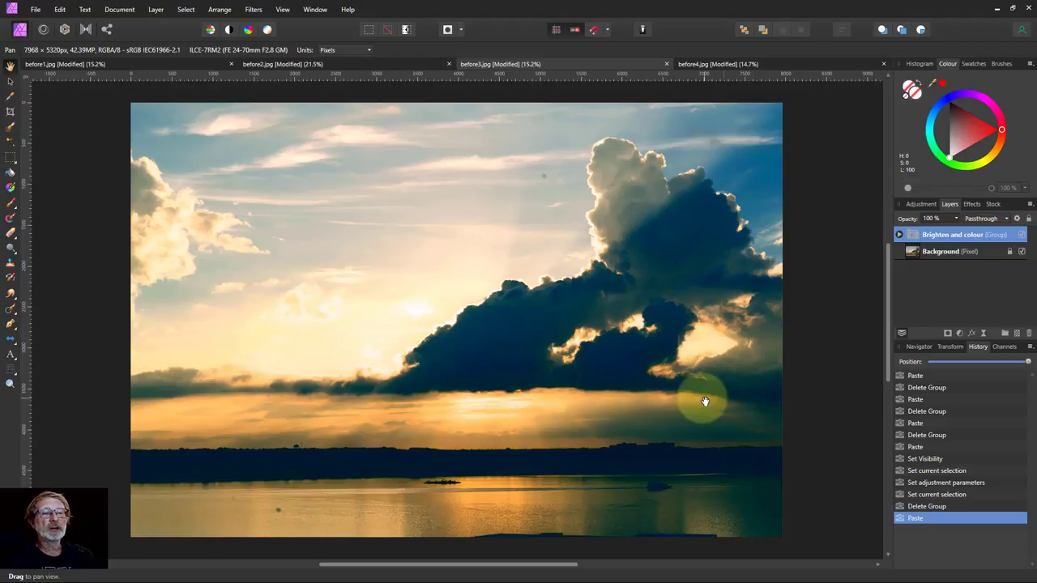
left_click_drag(959, 220, 930, 242)
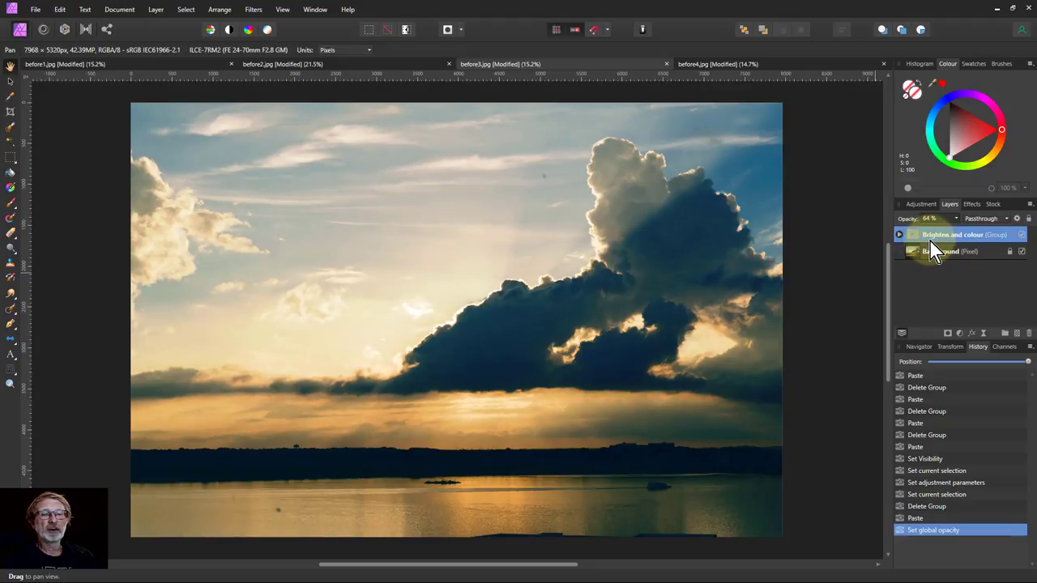
left_click(721, 64)
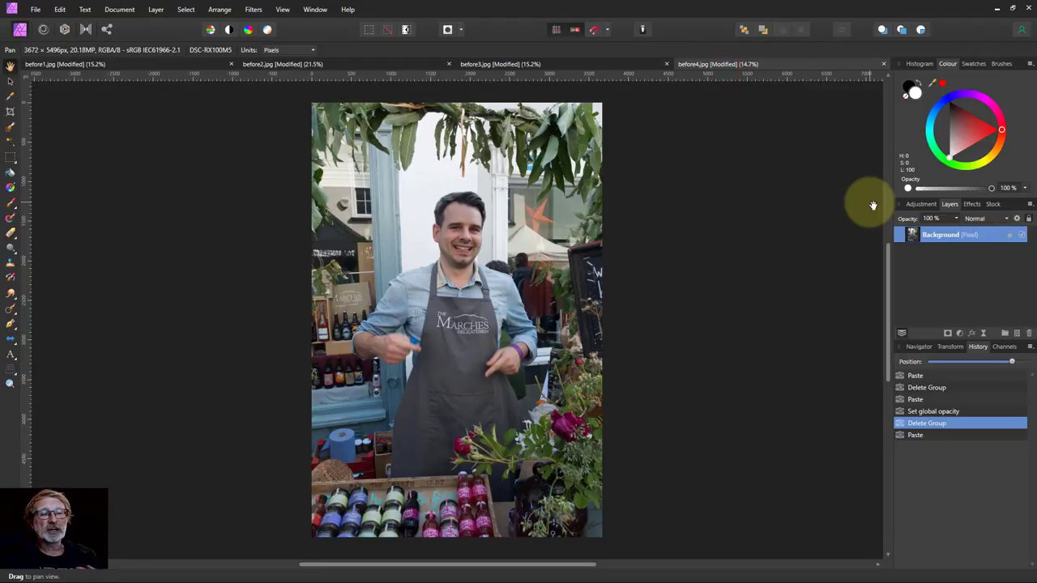
Step: Paste the Brighten and colour group into before4.jpg and lower its opacity to 59%
key("ctrl+v")
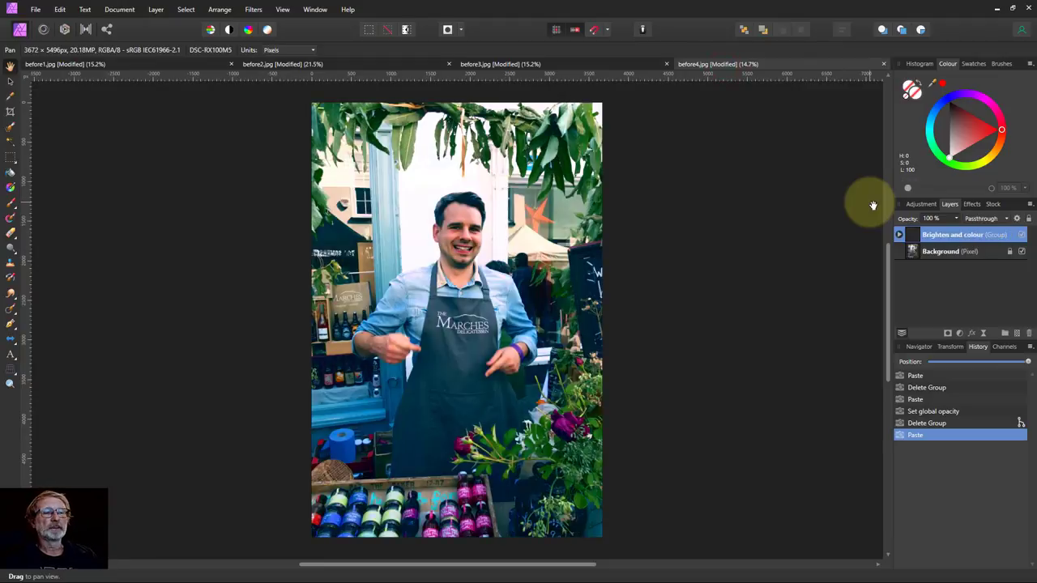
left_click(958, 219)
left_click_drag(953, 231, 927, 233)
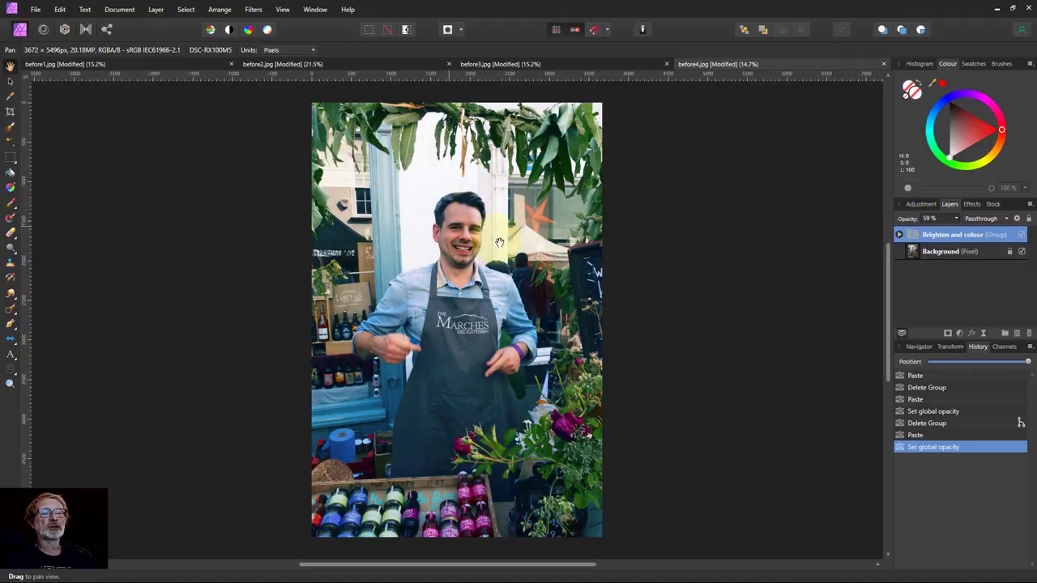